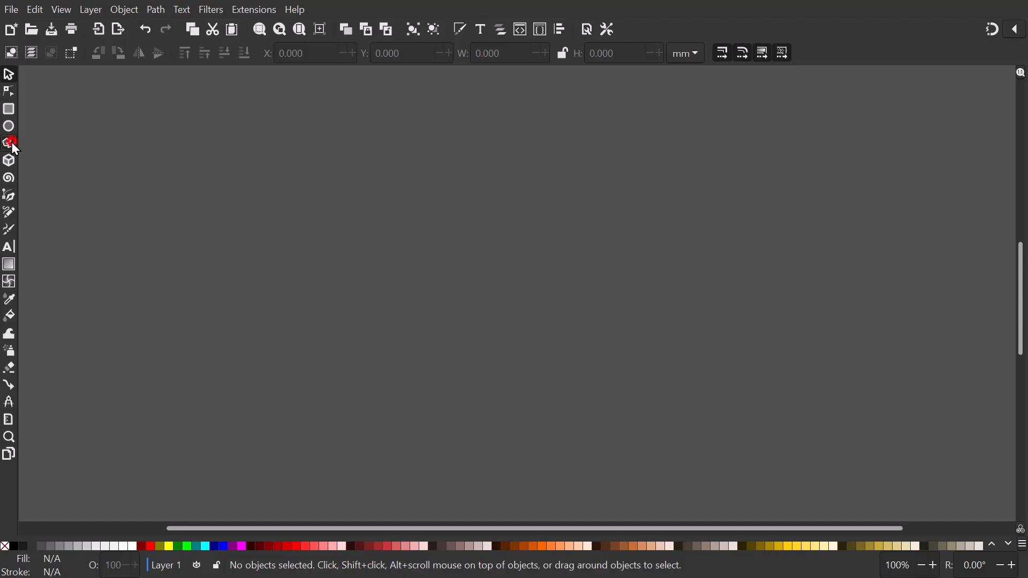
Step: Draw an upright five-pointed star about 122 mm wide and set its spoke ratio to 0.382
{"action": "key", "text": "ctrl"}
{"action": "left_click_drag", "start_coordinate": [370, 342], "coordinate": [375, 211]}
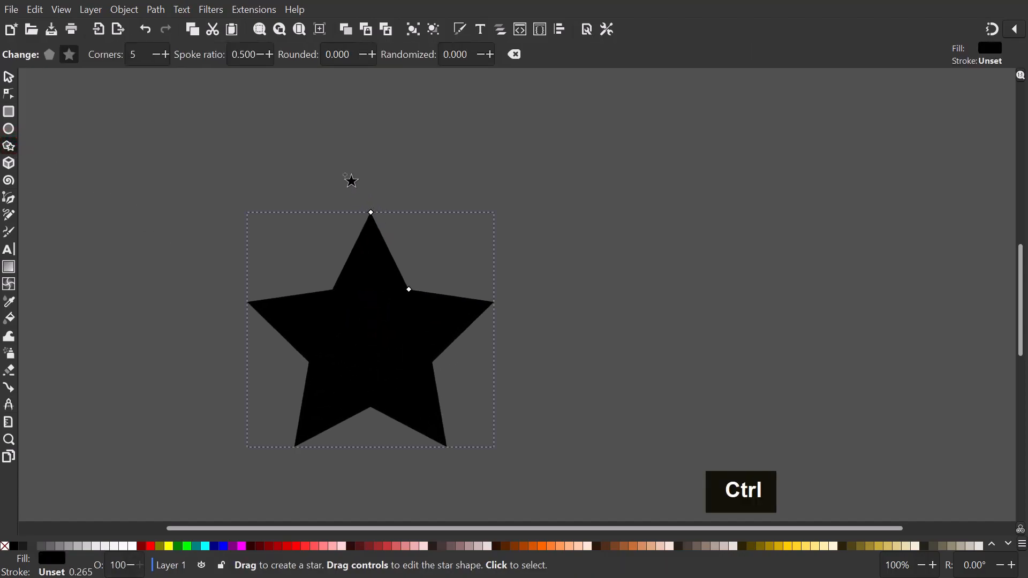
{"action": "double_click", "coordinate": [246, 56]}
{"action": "type", "text": ".382"}
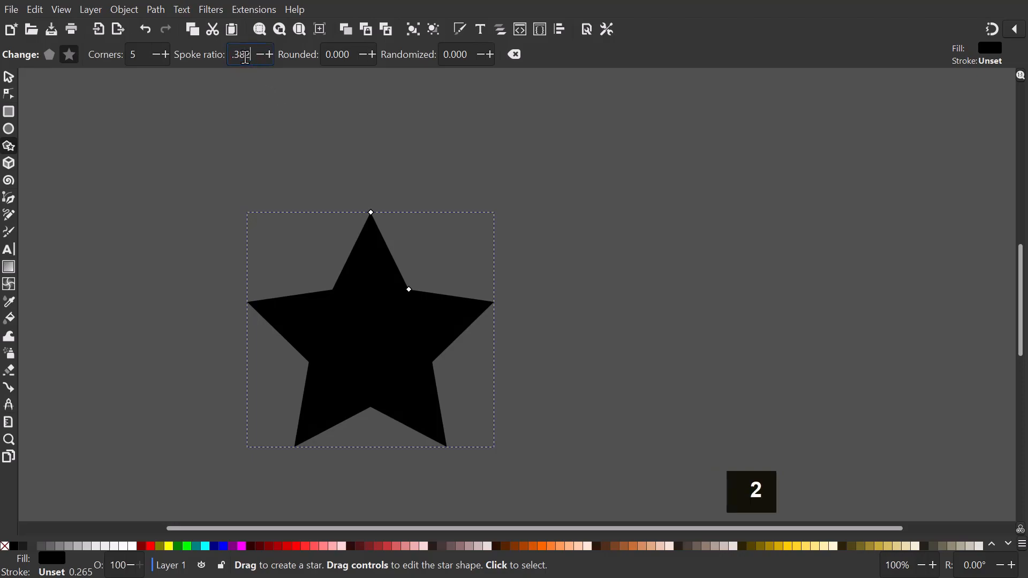
{"action": "key", "text": "Return"}
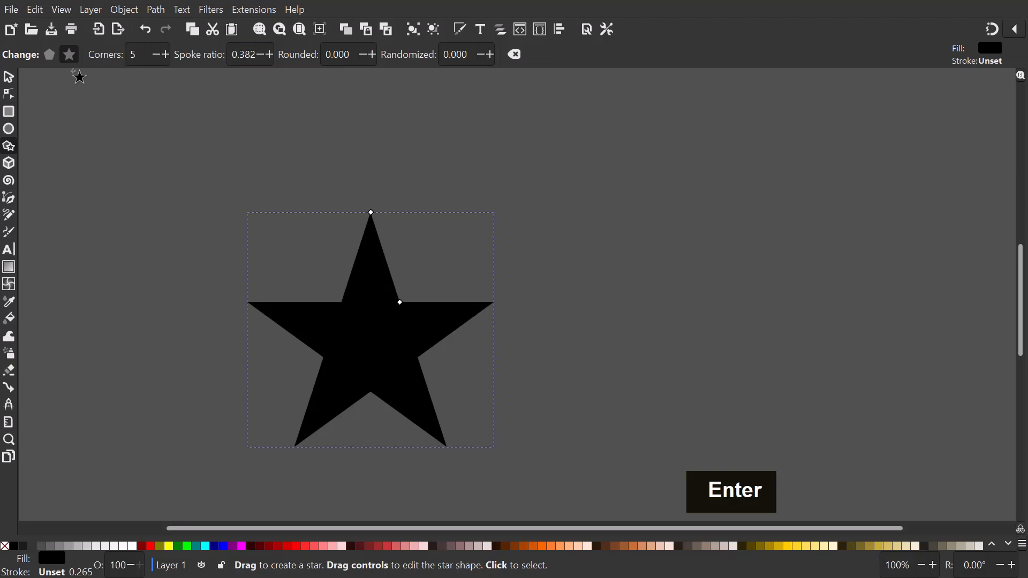
Step: Switch the units to px and, with proportions locked, set the star's height to 365 px
{"action": "left_click", "coordinate": [13, 76]}
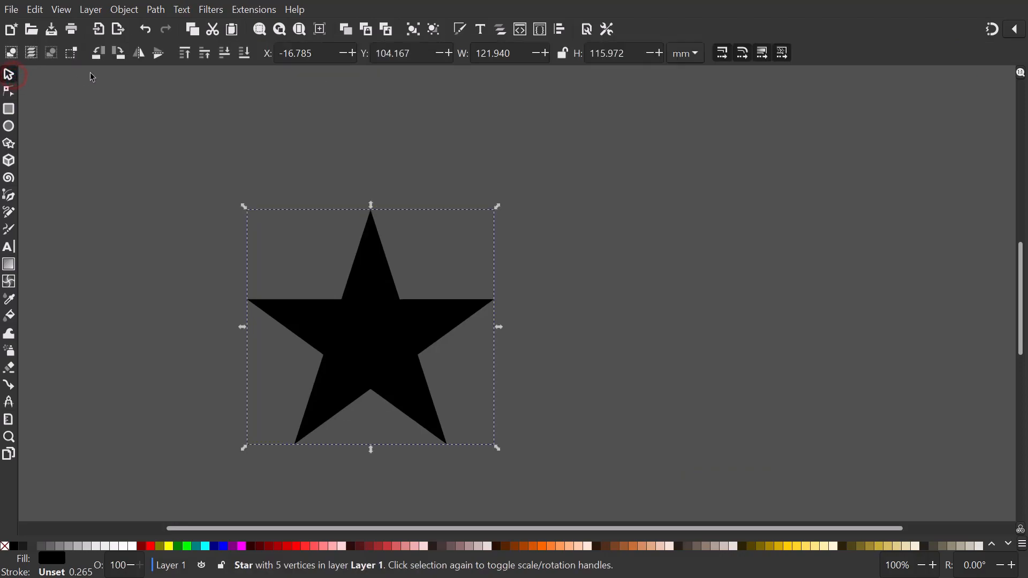
{"action": "left_click", "coordinate": [685, 53]}
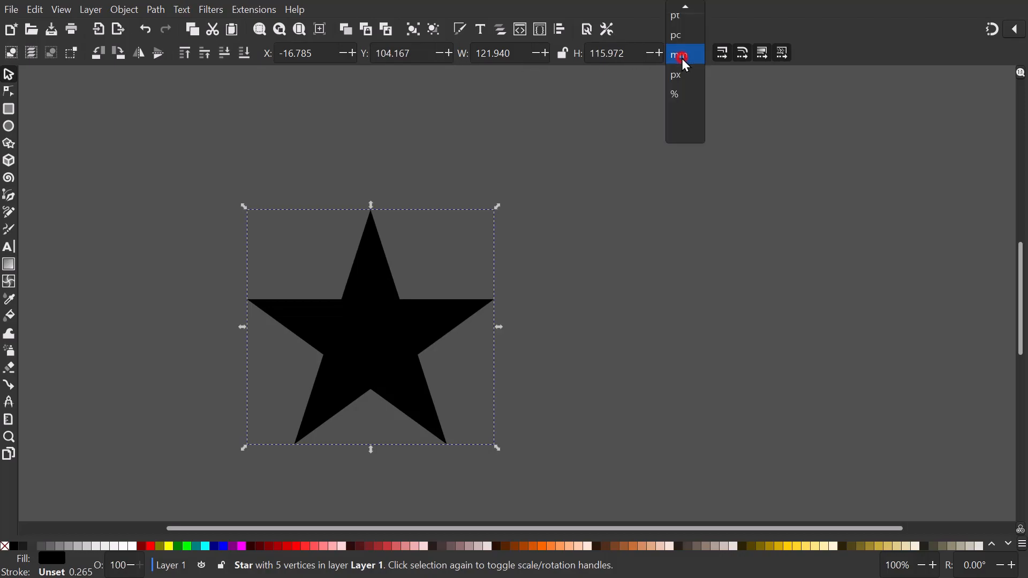
{"action": "left_click", "coordinate": [683, 75]}
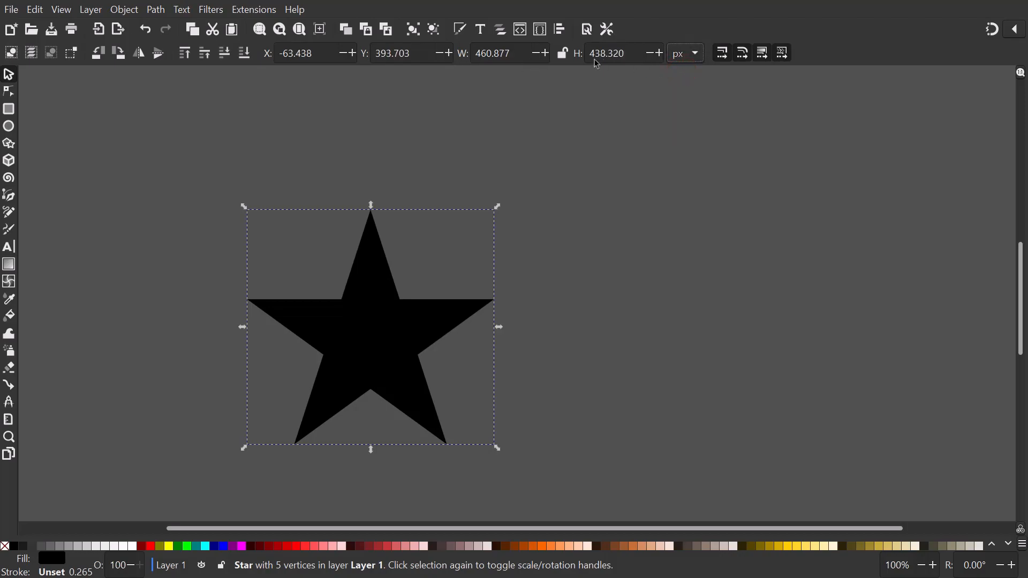
{"action": "left_click", "coordinate": [564, 58]}
{"action": "triple_click", "coordinate": [629, 53]}
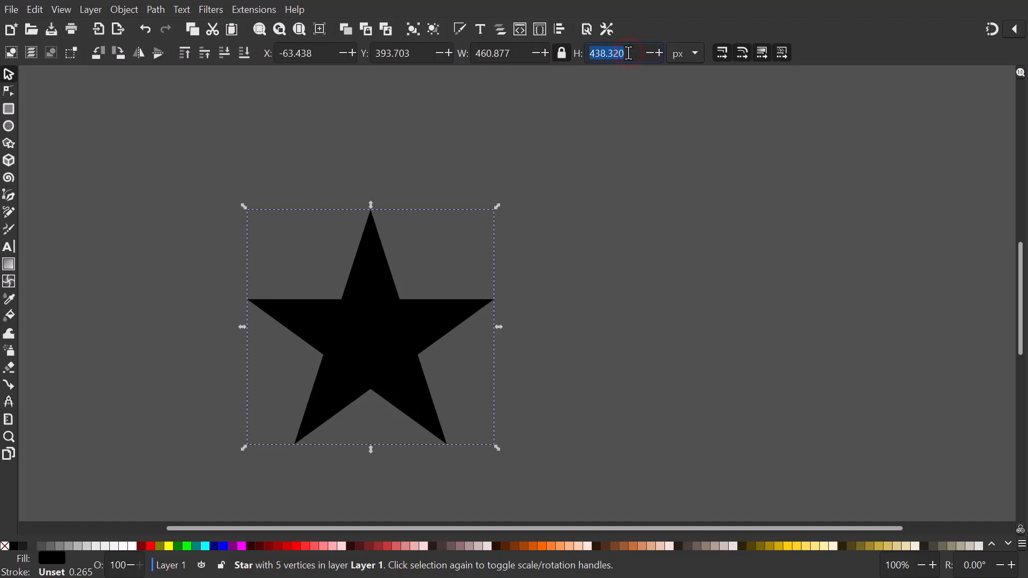
{"action": "type", "text": "365"}
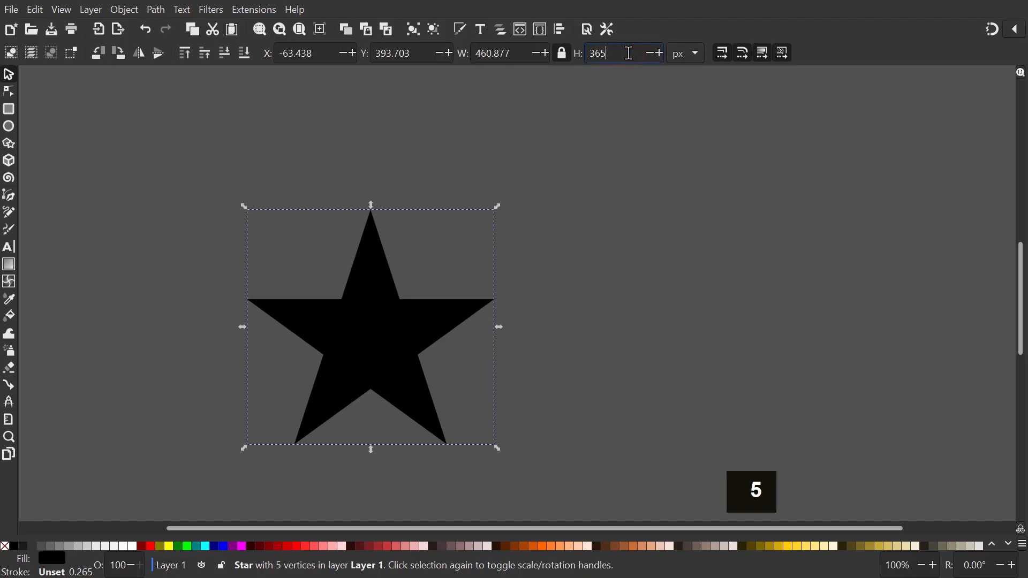
{"action": "key", "text": "Return"}
Step: Draw a circle about 104 px in diameter in the empty area to the upper left of the star
{"action": "key", "text": "4"}
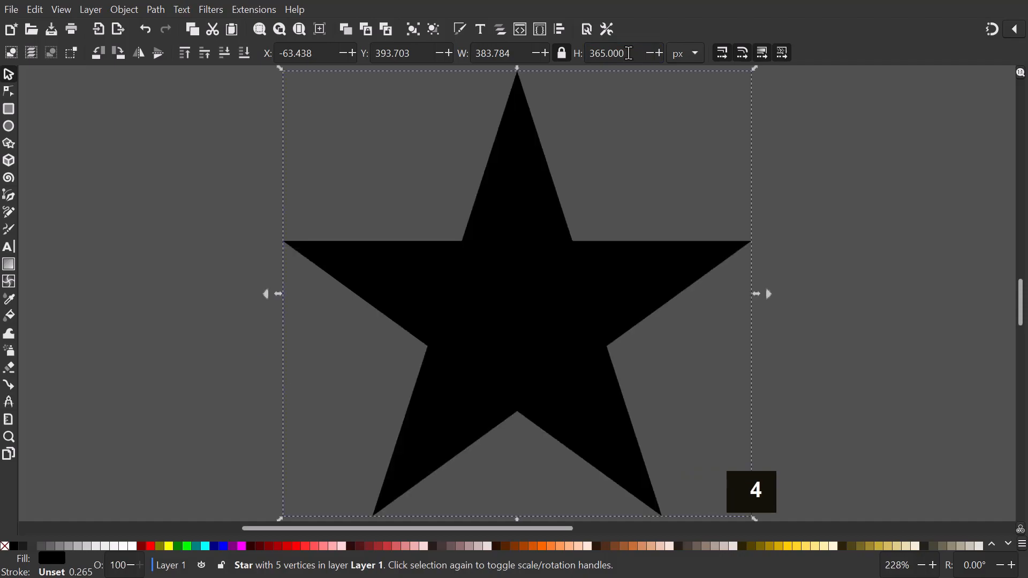
{"action": "scroll", "coordinate": [627, 52], "scroll_direction": "up", "scroll_amount": 4}
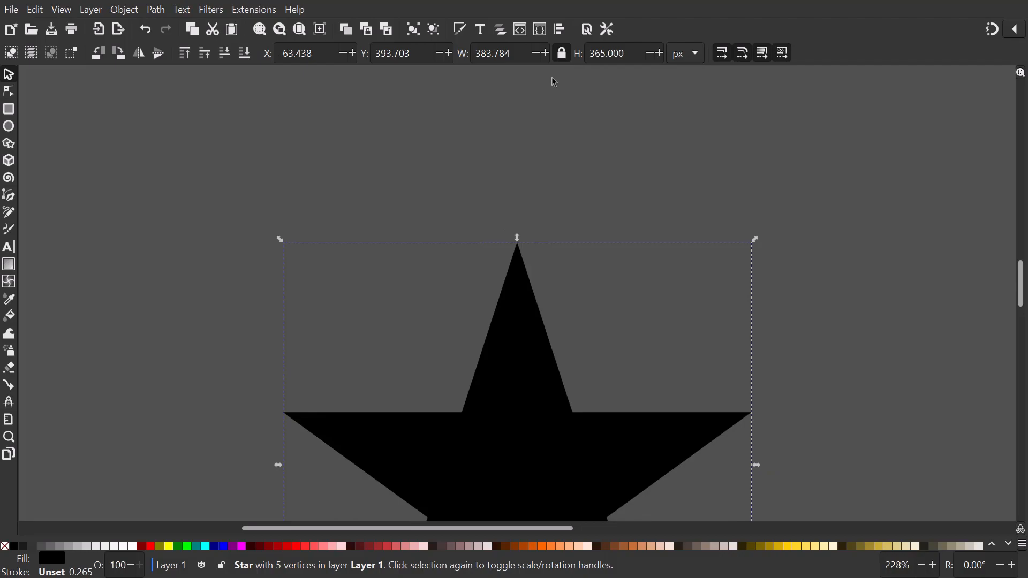
{"action": "left_click", "coordinate": [259, 178]}
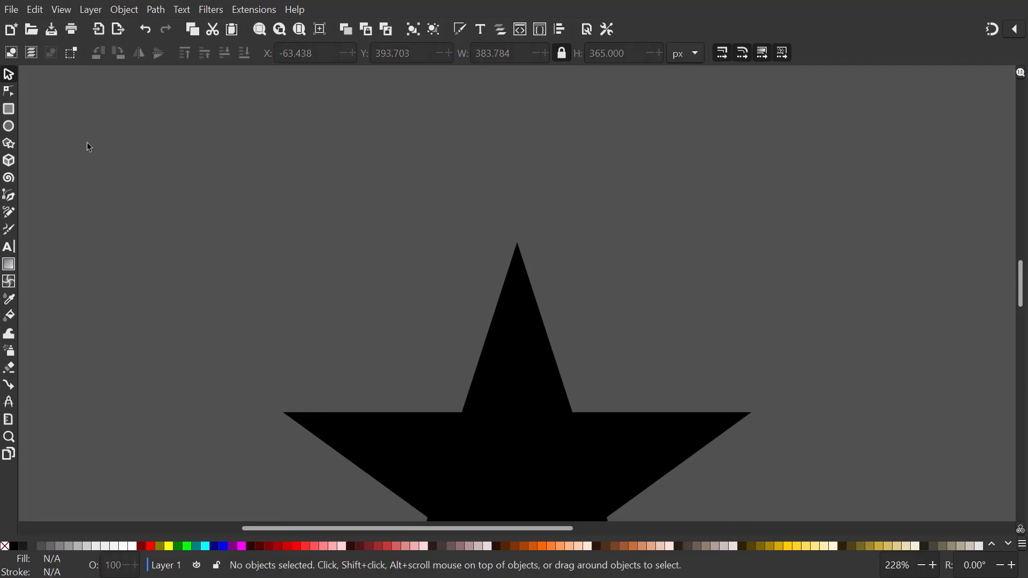
{"action": "left_click", "coordinate": [9, 127]}
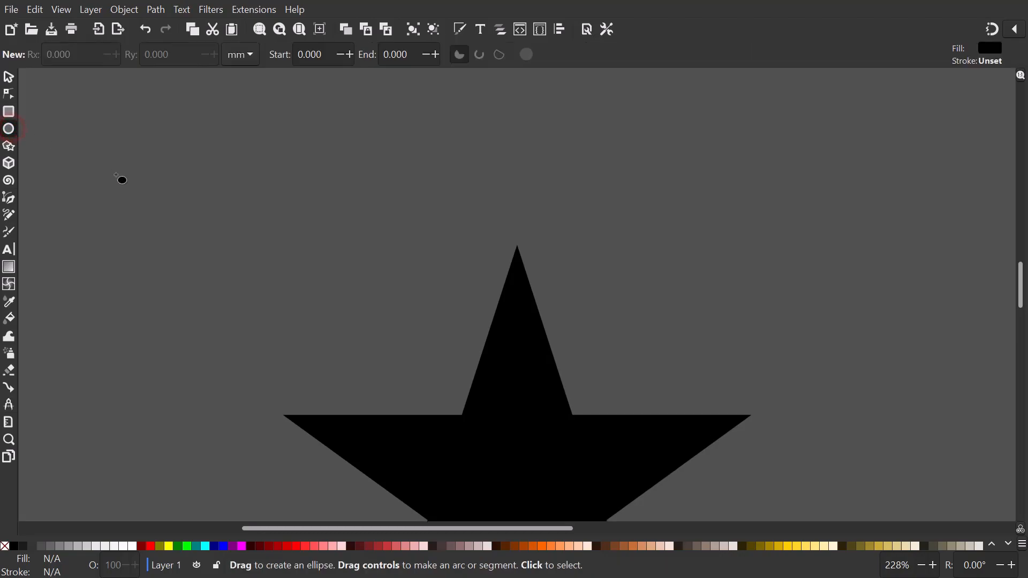
{"action": "key", "text": "ctrl+shift"}
{"action": "mouse_move", "coordinate": [239, 229]}
{"action": "left_mouse_down"}
{"action": "mouse_move", "coordinate": [307, 305]}
{"action": "mouse_move", "coordinate": [303, 293]}
{"action": "left_mouse_up"}
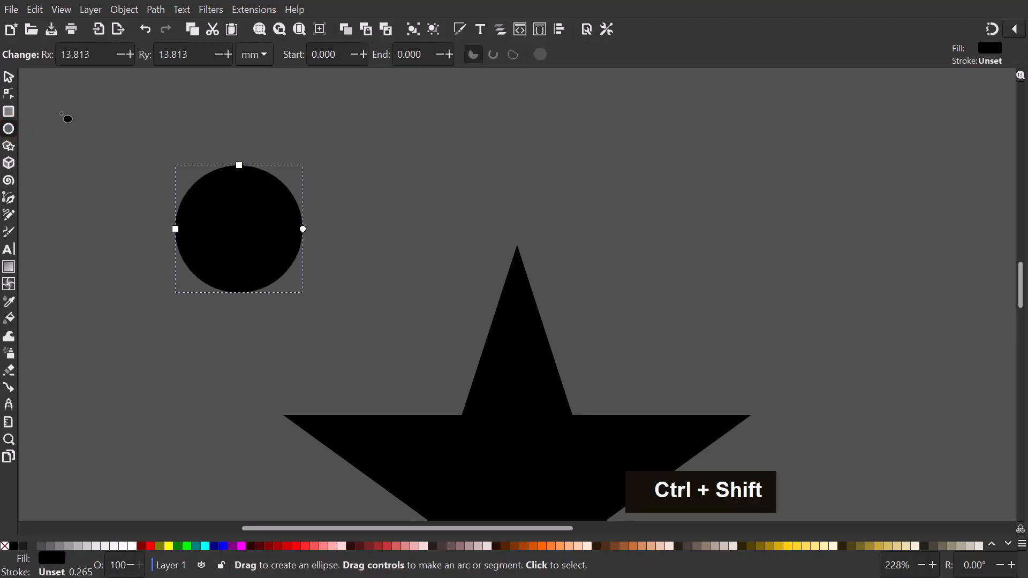
Step: Fill the circle with magenta and set its height to 240 px with proportions locked
{"action": "left_click", "coordinate": [14, 76]}
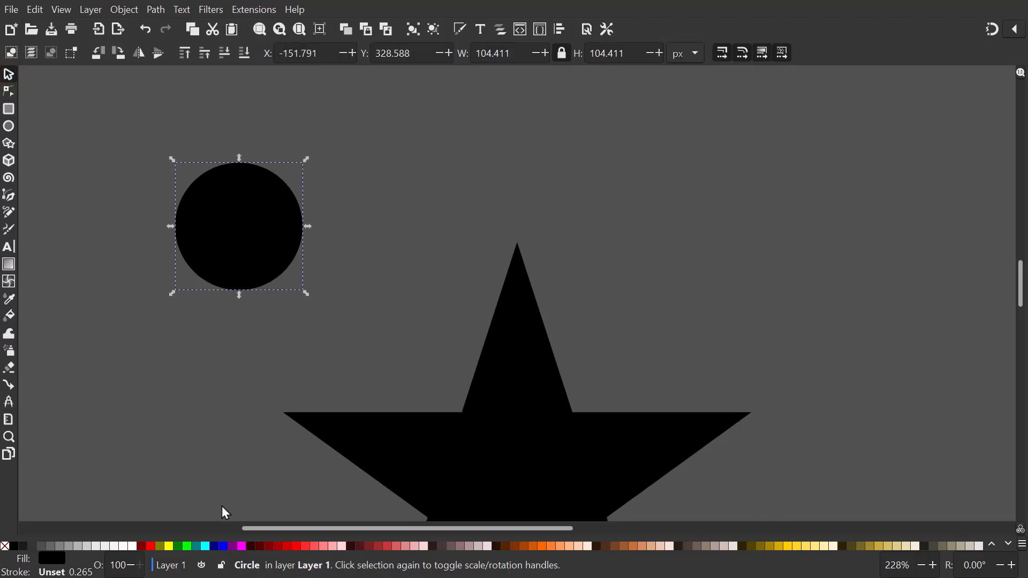
{"action": "right_click", "coordinate": [241, 547]}
{"action": "left_click", "coordinate": [258, 467]}
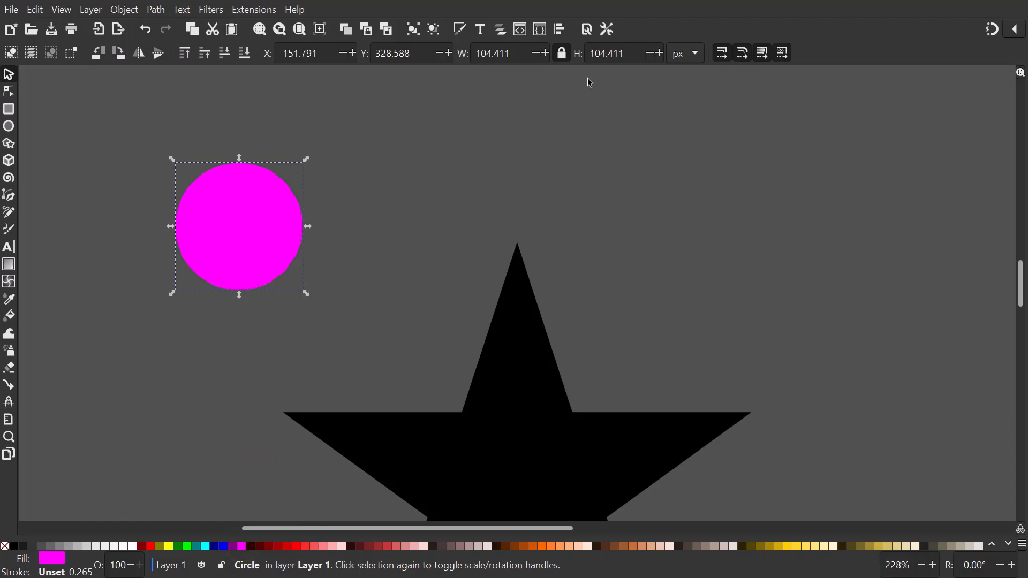
{"action": "double_click", "coordinate": [609, 53]}
{"action": "type", "text": "240"}
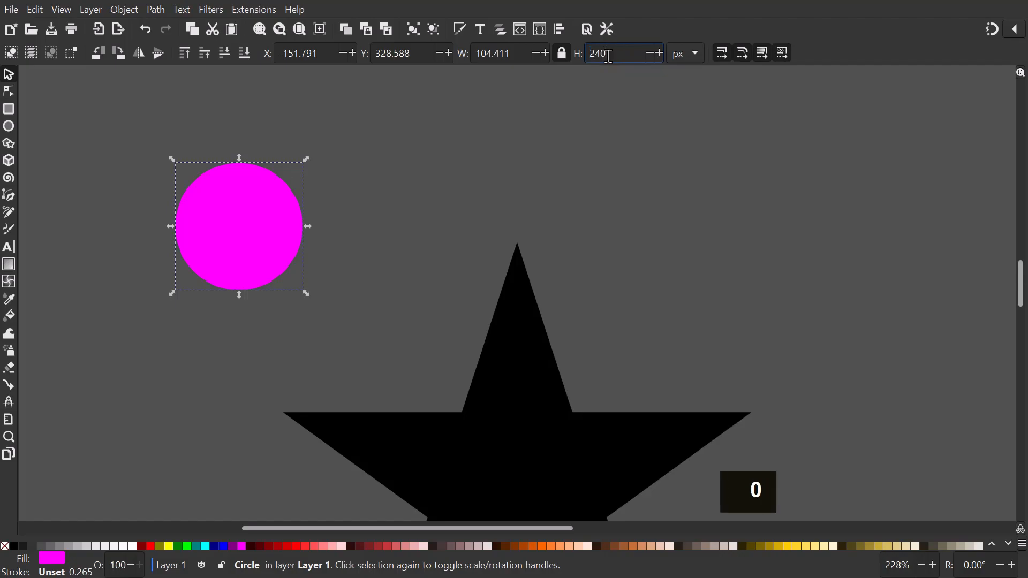
{"action": "key", "text": "Return"}
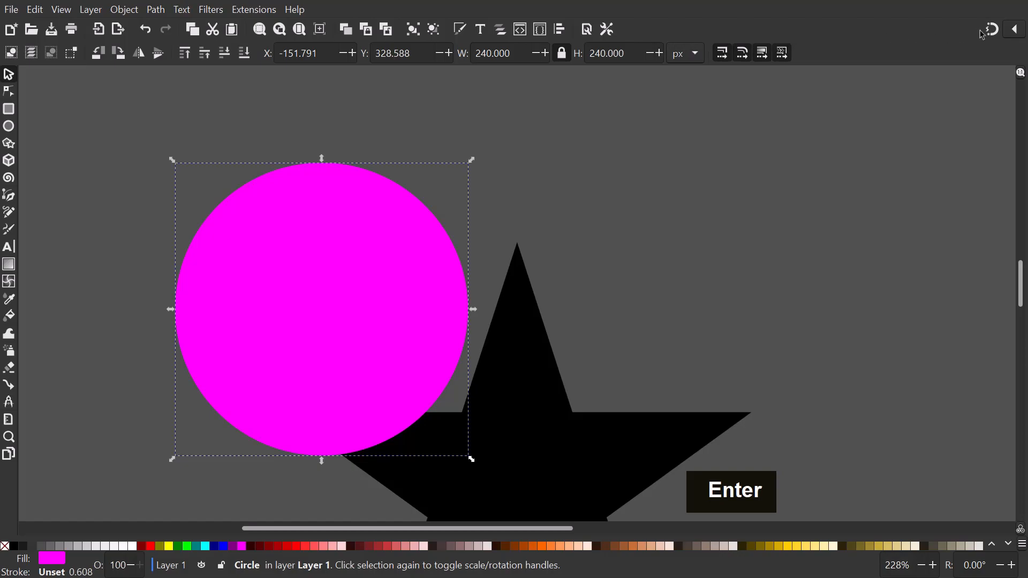
Step: Enable snapping, turning off bounding boxes, paths and alignment and turning on object midpoints
{"action": "left_click", "coordinate": [1014, 29]}
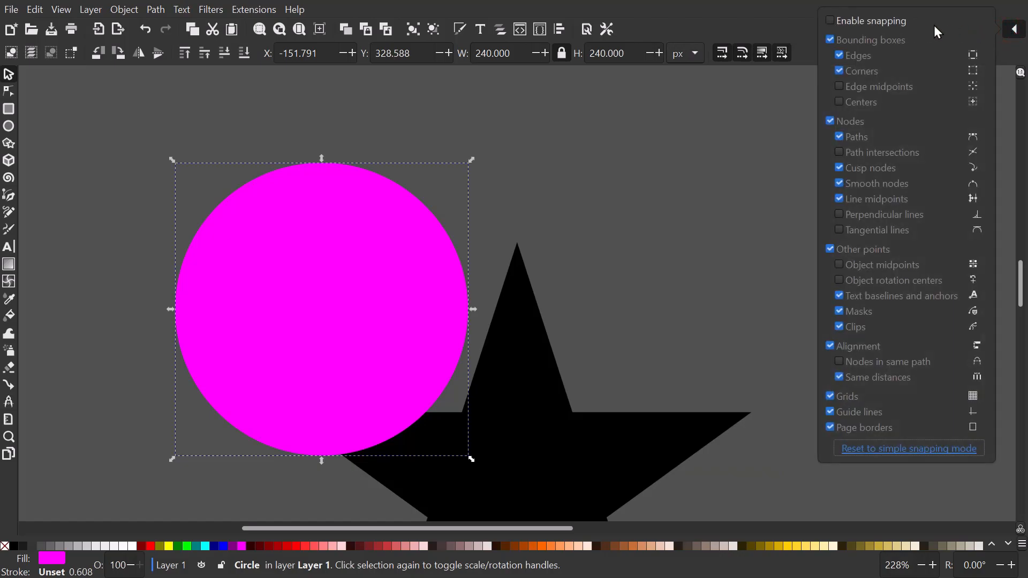
{"action": "left_click", "coordinate": [830, 19]}
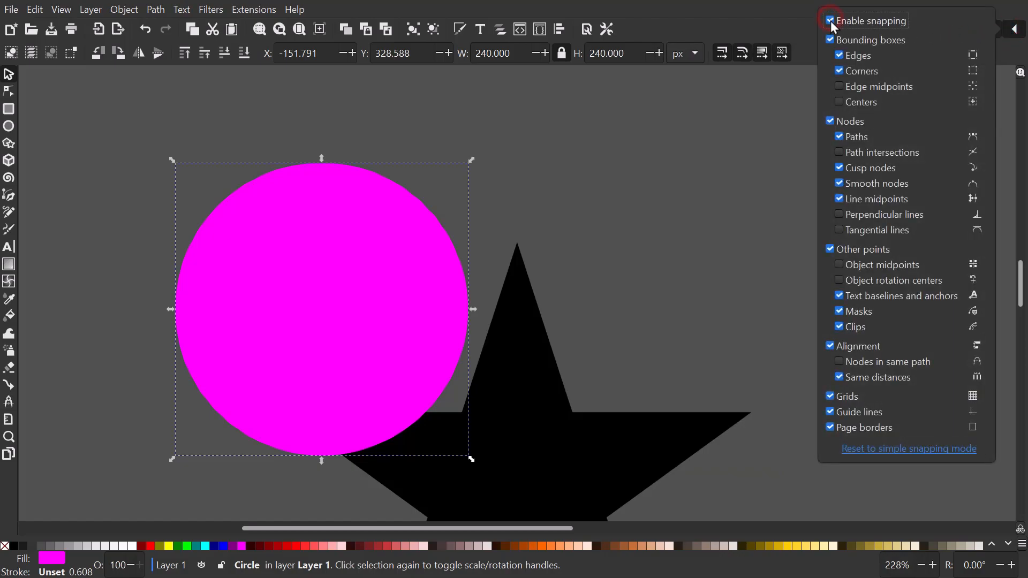
{"action": "left_click", "coordinate": [835, 39]}
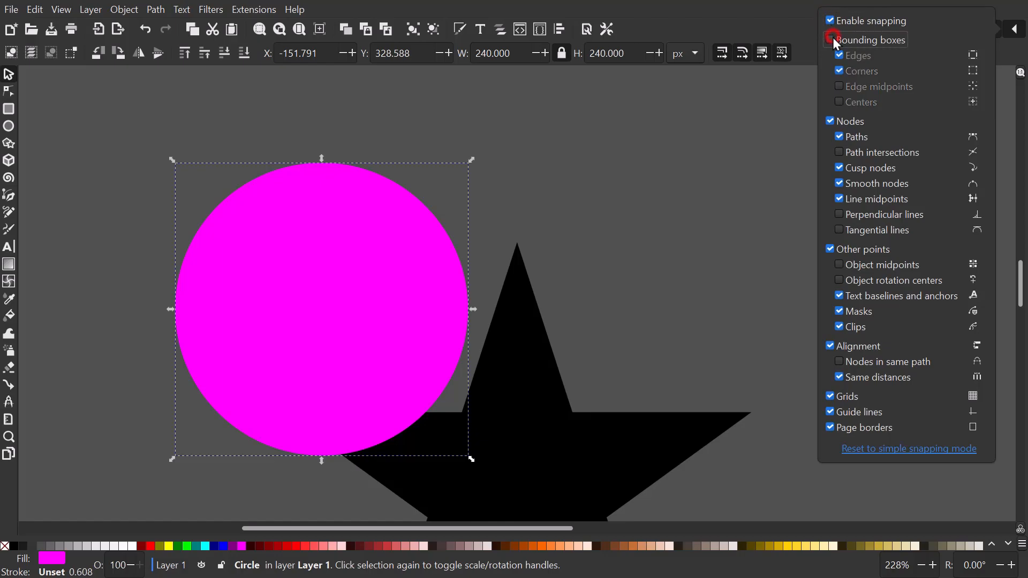
{"action": "left_click", "coordinate": [843, 137]}
{"action": "left_click", "coordinate": [840, 266]}
{"action": "left_click", "coordinate": [831, 346]}
{"action": "key", "text": "Escape"}
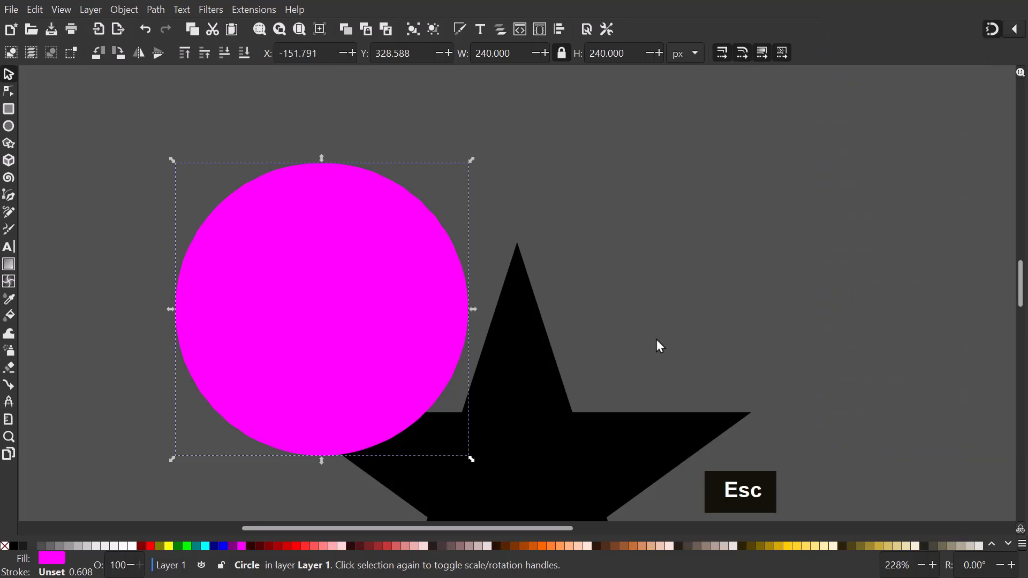
Step: Snap the magenta circle's centre to the star's top tip and add a yellow-filled duplicate in the same place
{"action": "left_click_drag", "start_coordinate": [325, 324], "coordinate": [514, 259]}
{"action": "right_click", "coordinate": [557, 267]}
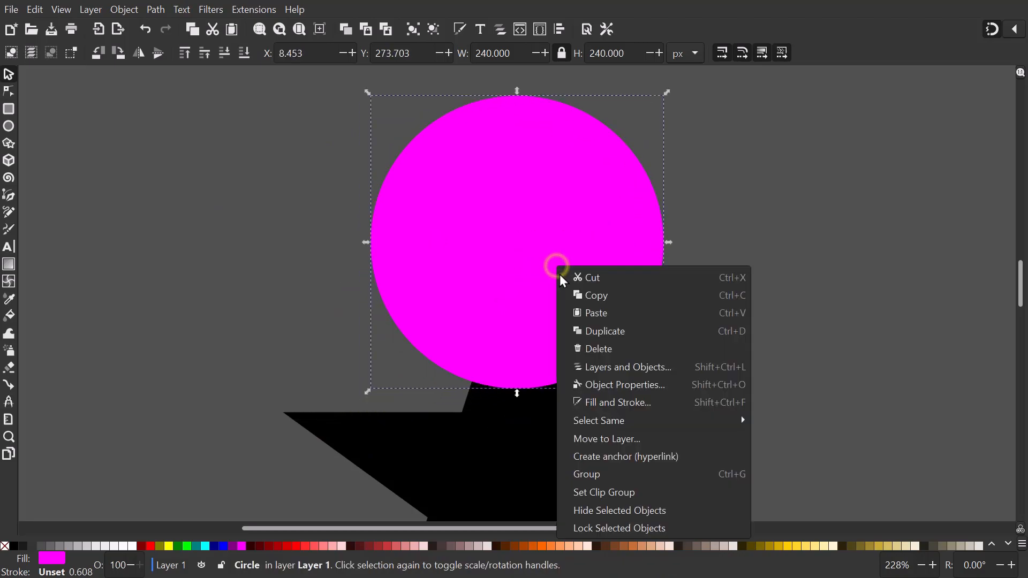
{"action": "left_click", "coordinate": [582, 329]}
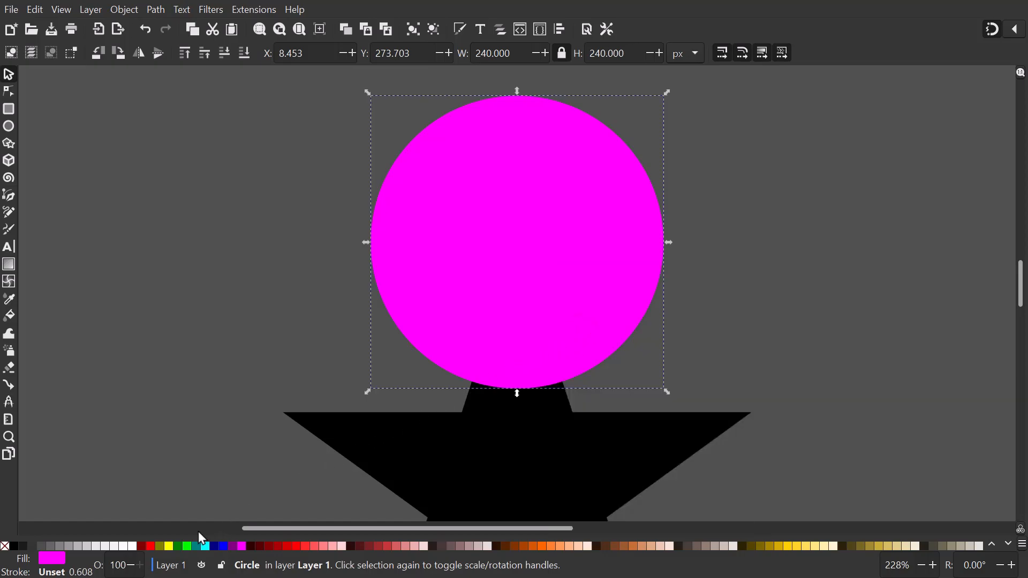
{"action": "right_click", "coordinate": [168, 547]}
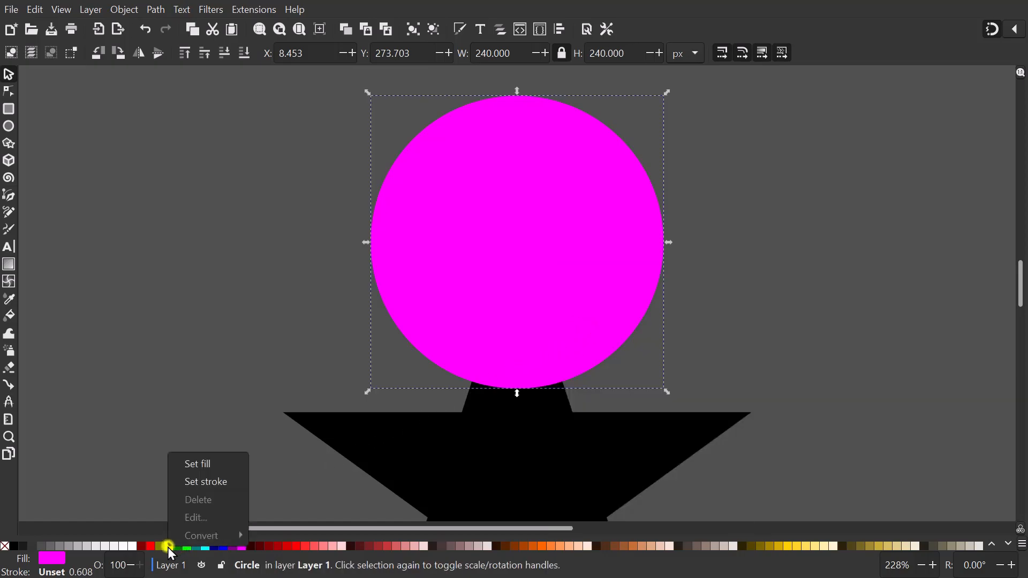
{"action": "left_click", "coordinate": [198, 465]}
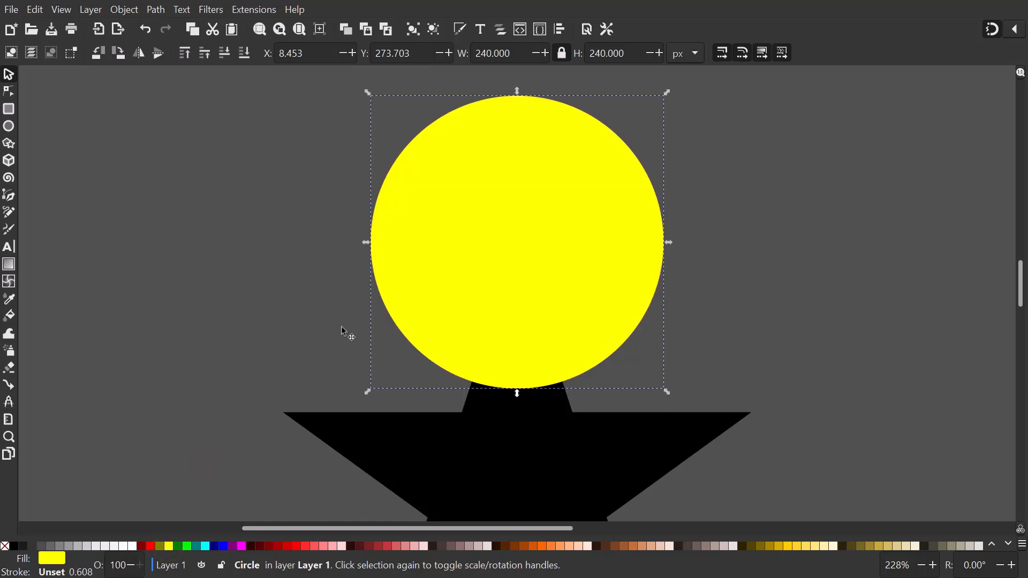
Step: Resize the yellow circle to 75 px and centre it inside the magenta circle
{"action": "left_click", "coordinate": [630, 55]}
{"action": "type", "text": "75"}
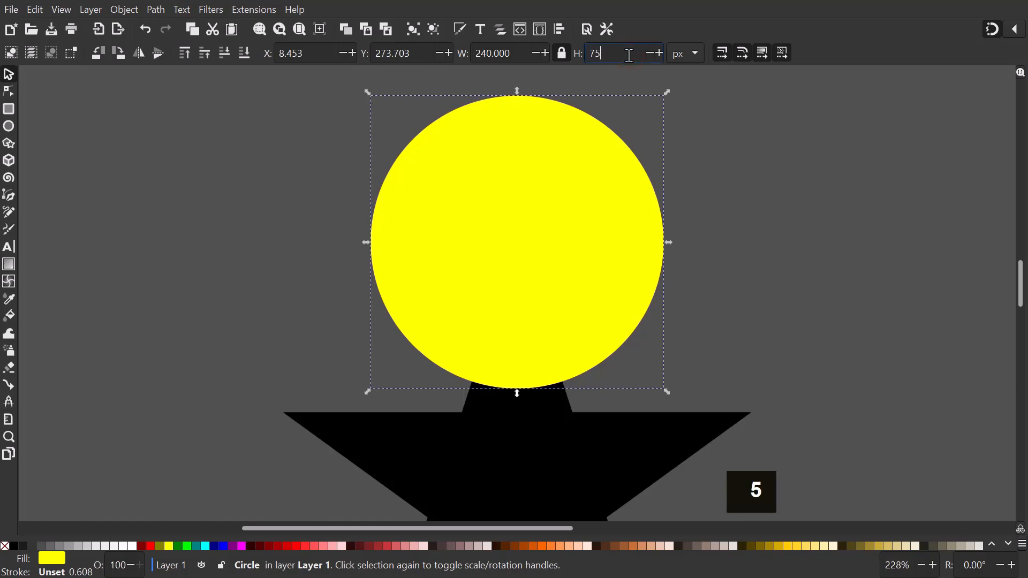
{"action": "key", "text": "Return"}
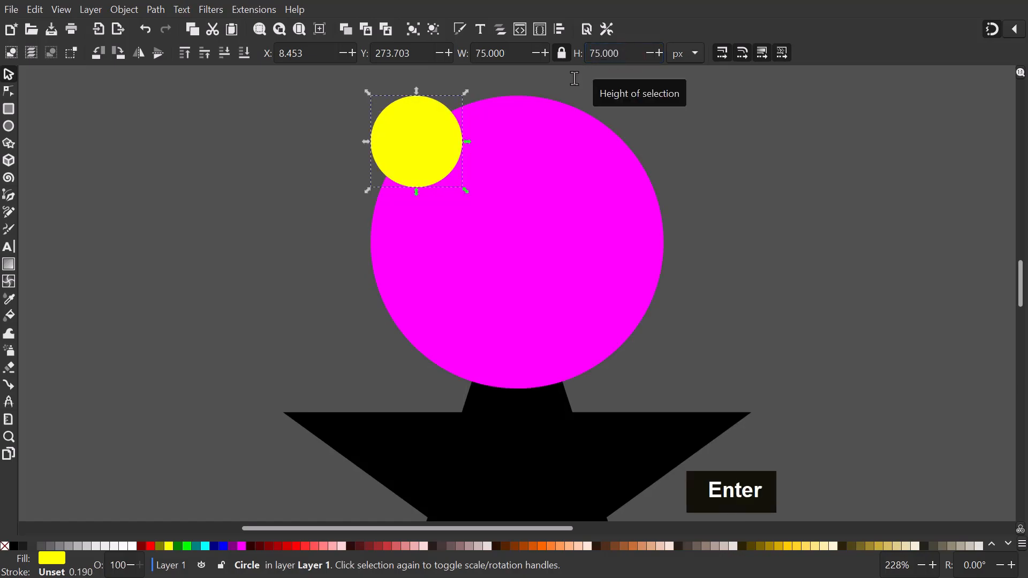
{"action": "left_click", "coordinate": [431, 143]}
{"action": "left_click_drag", "start_coordinate": [432, 142], "coordinate": [530, 249]}
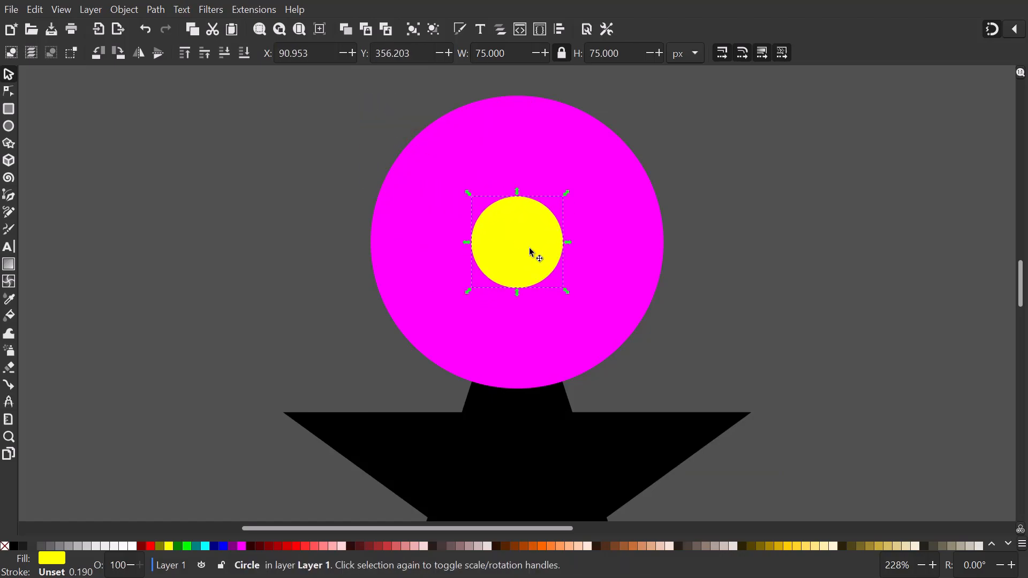
Step: Duplicate the magenta and yellow circles together and snap the copies' centre to the star's lower-right tip
{"action": "key", "text": "4"}
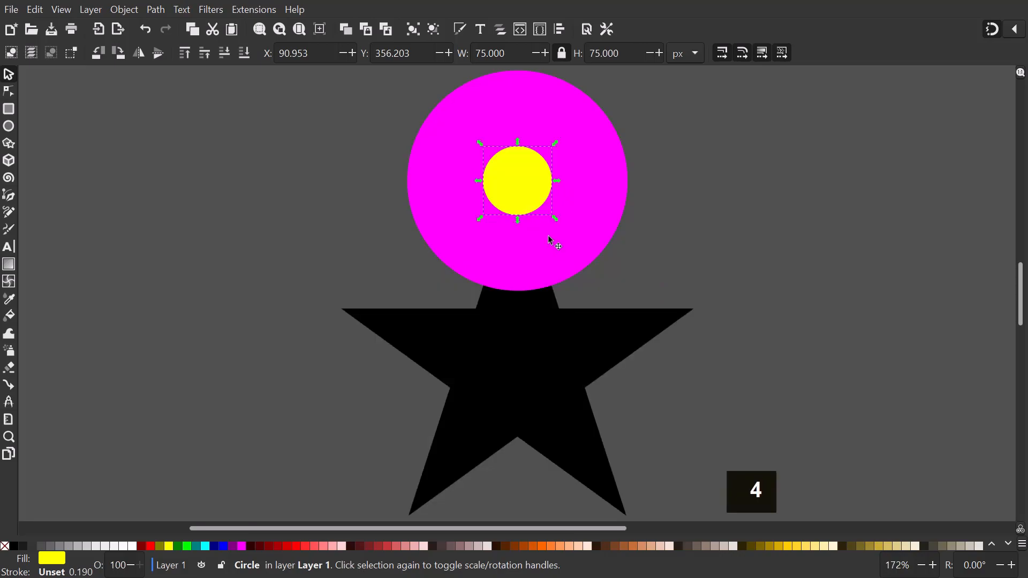
{"action": "left_click", "coordinate": [595, 209], "text": "shift"}
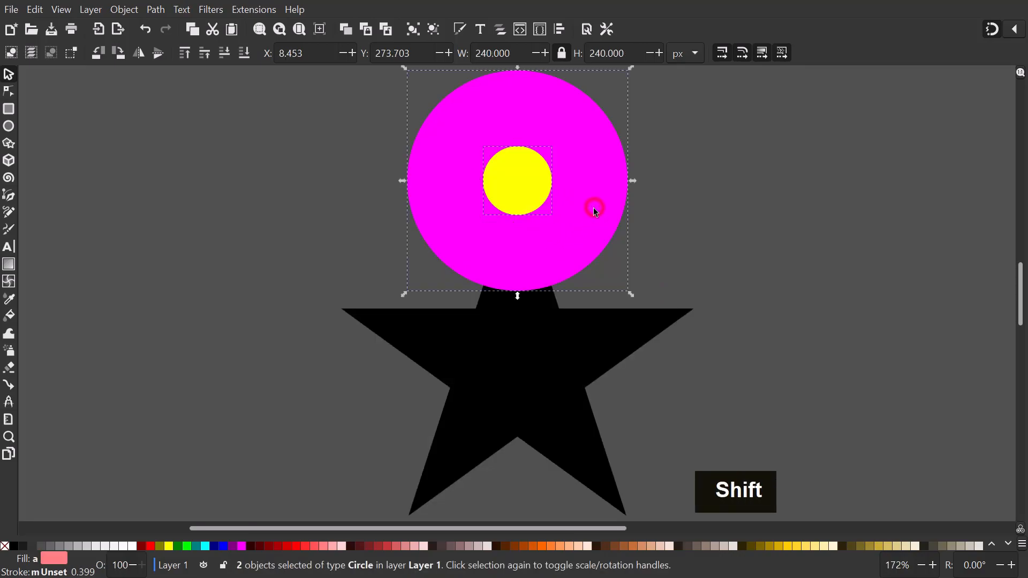
{"action": "right_click", "coordinate": [574, 253]}
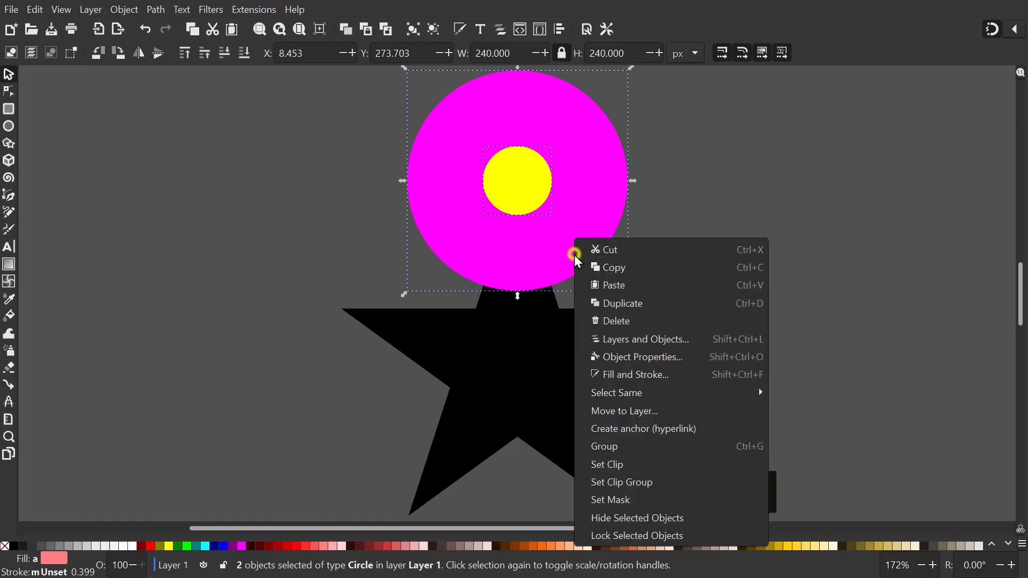
{"action": "left_click", "coordinate": [600, 303]}
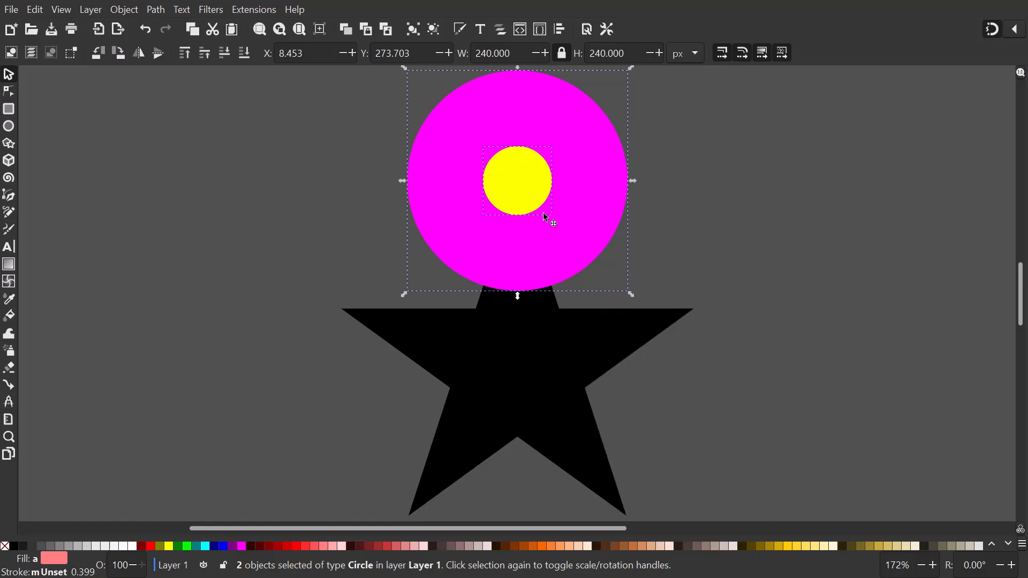
{"action": "left_click_drag", "start_coordinate": [527, 186], "coordinate": [676, 388]}
{"action": "scroll", "coordinate": [676, 381], "scroll_direction": "down", "scroll_amount": 4}
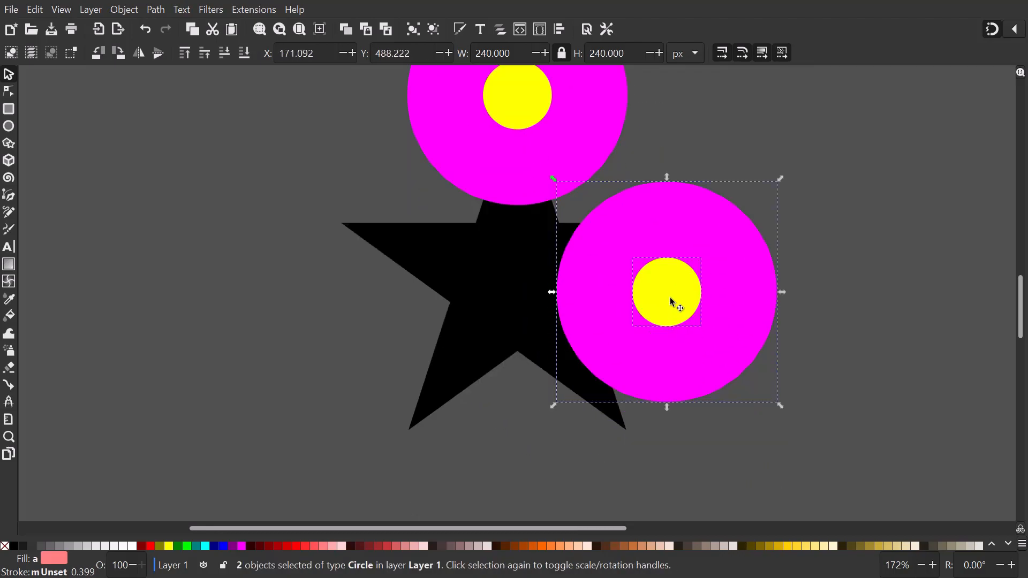
{"action": "scroll", "coordinate": [670, 304], "scroll_direction": "down", "scroll_amount": 2}
{"action": "mouse_move", "coordinate": [667, 266]}
{"action": "left_mouse_down"}
{"action": "mouse_move", "coordinate": [668, 363]}
{"action": "mouse_move", "coordinate": [631, 388]}
{"action": "left_mouse_up"}
{"action": "key", "text": "4"}
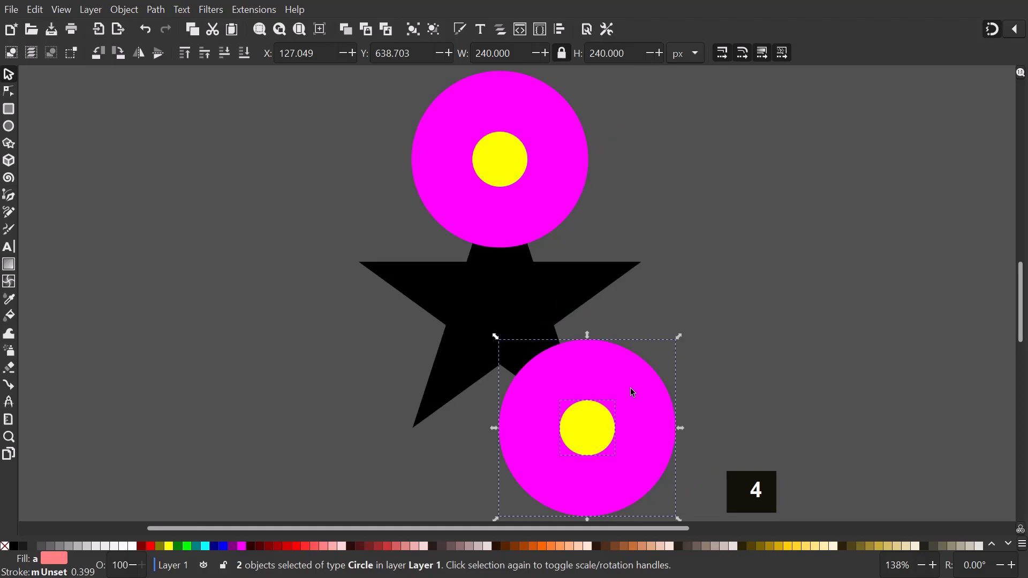
{"action": "scroll", "coordinate": [607, 380], "scroll_direction": "right", "scroll_amount": 4}
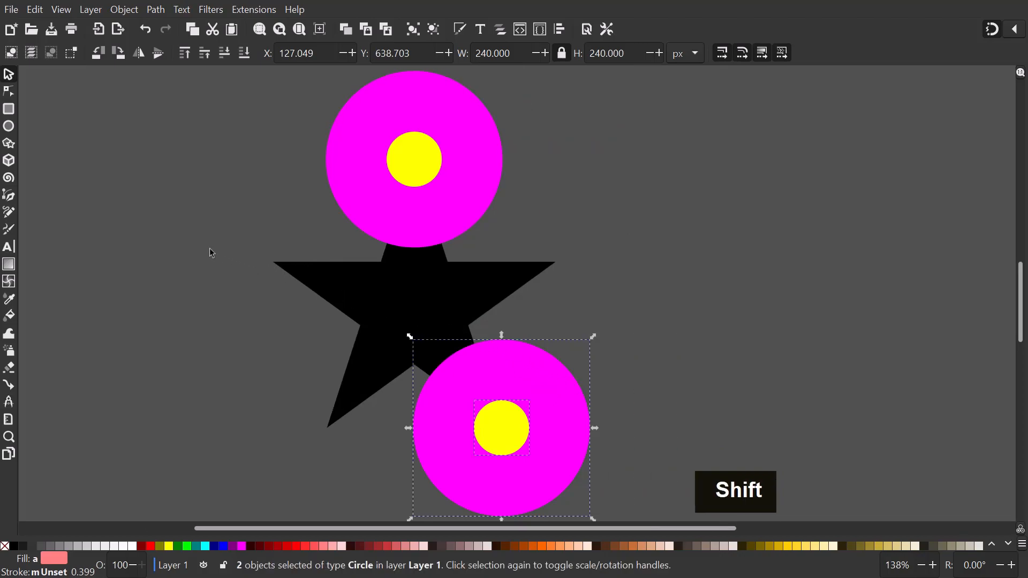
Step: Deselect the circles and turn on snapping to paths and tangential lines for the Pen tool
{"action": "left_click", "coordinate": [192, 244]}
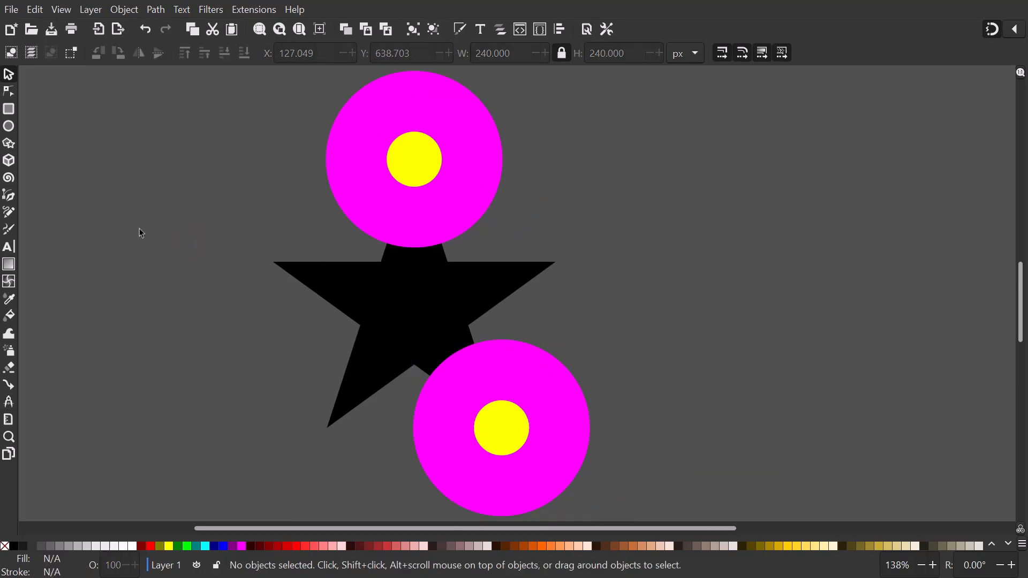
{"action": "left_click", "coordinate": [9, 197]}
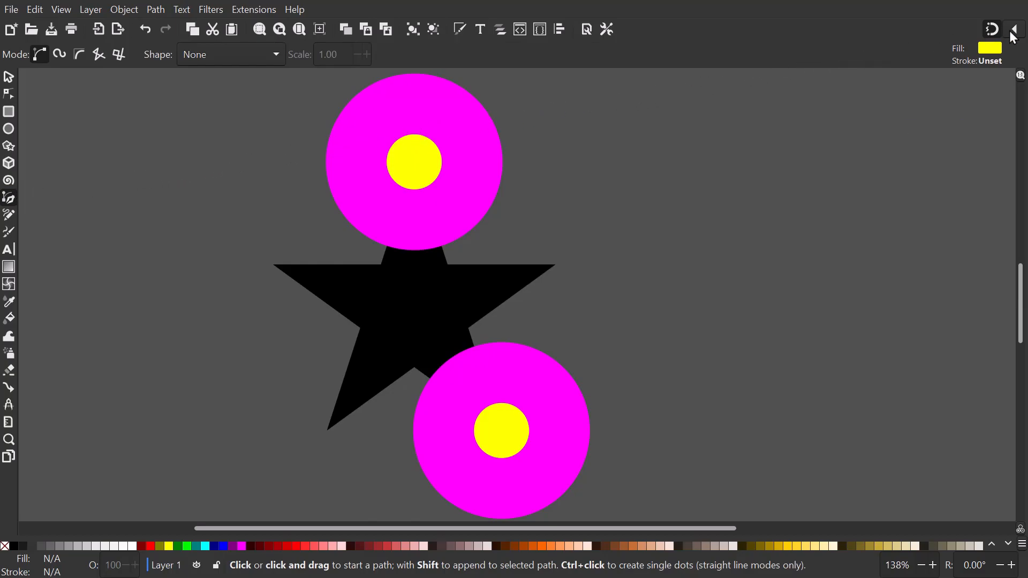
{"action": "left_click", "coordinate": [1014, 31]}
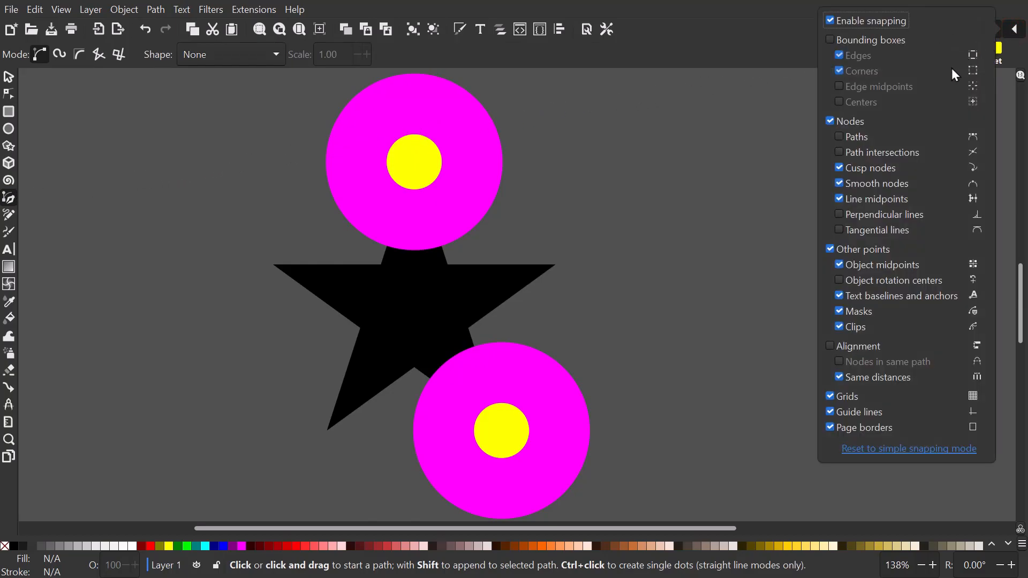
{"action": "left_click", "coordinate": [841, 136]}
{"action": "key", "text": "Escape"}
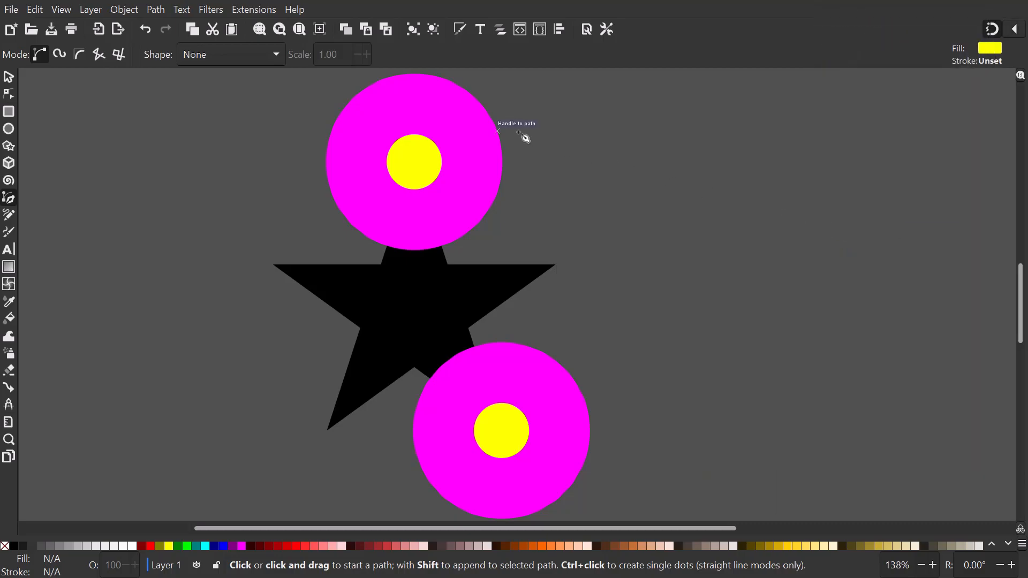
Step: Draw a straight line about 104 mm long from the upper magenta circle's right edge to the lower magenta circle's right edge
{"action": "left_click", "coordinate": [502, 128]}
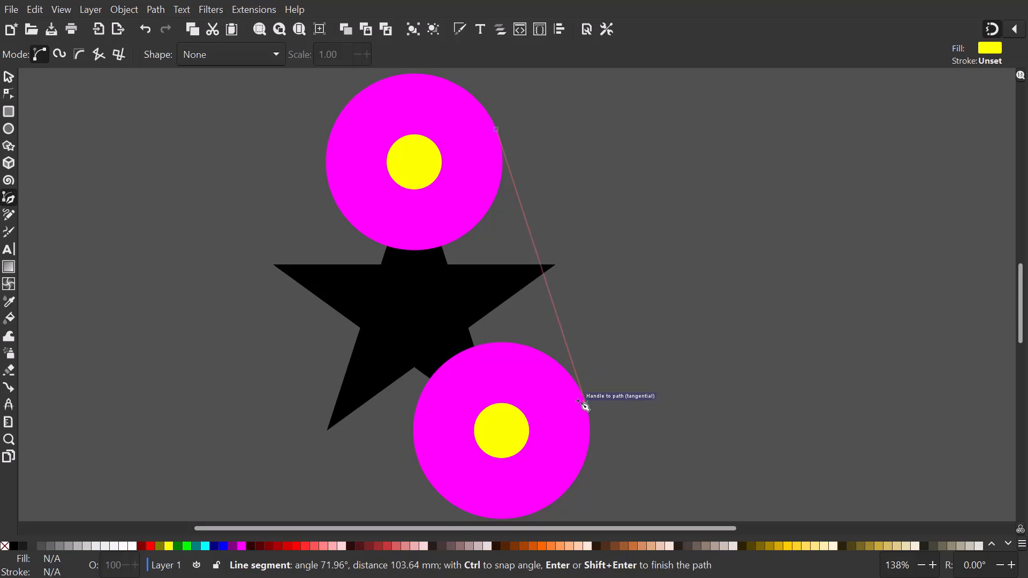
{"action": "left_click", "coordinate": [582, 404]}
{"action": "key", "text": "Return"}
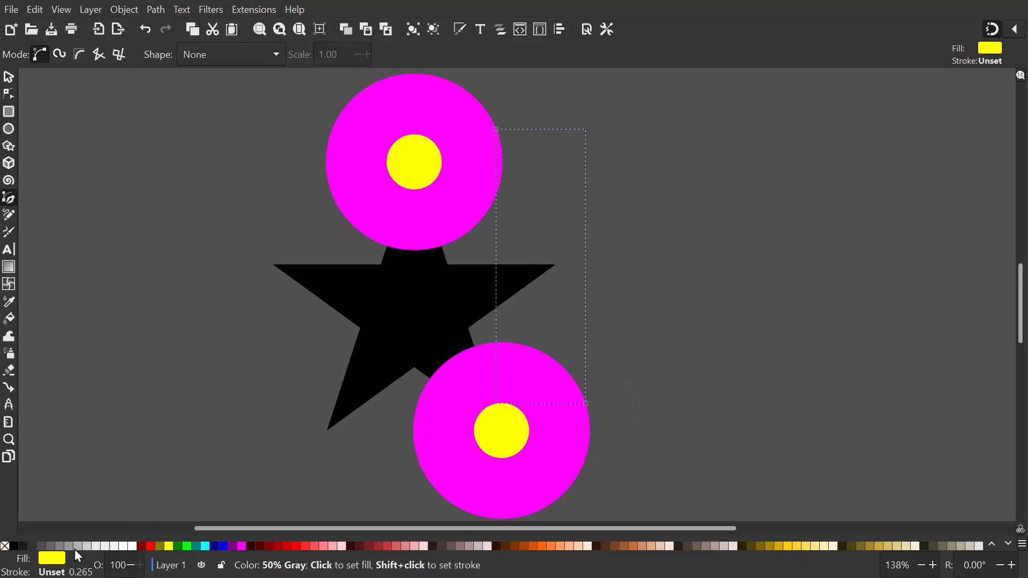
Step: Swap the line's fill and stroke, and remove its fill
{"action": "right_click", "coordinate": [54, 563]}
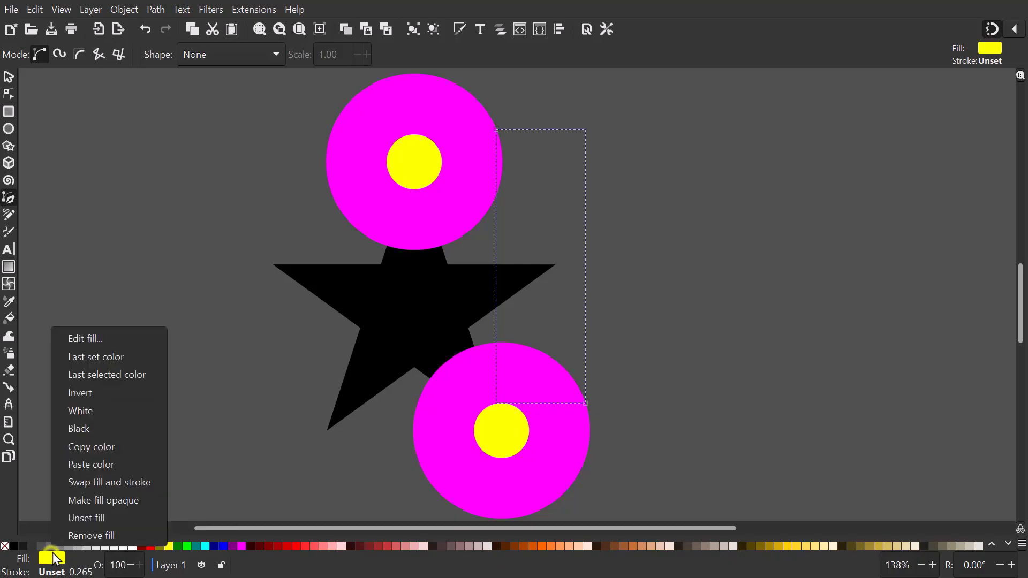
{"action": "left_click", "coordinate": [84, 485]}
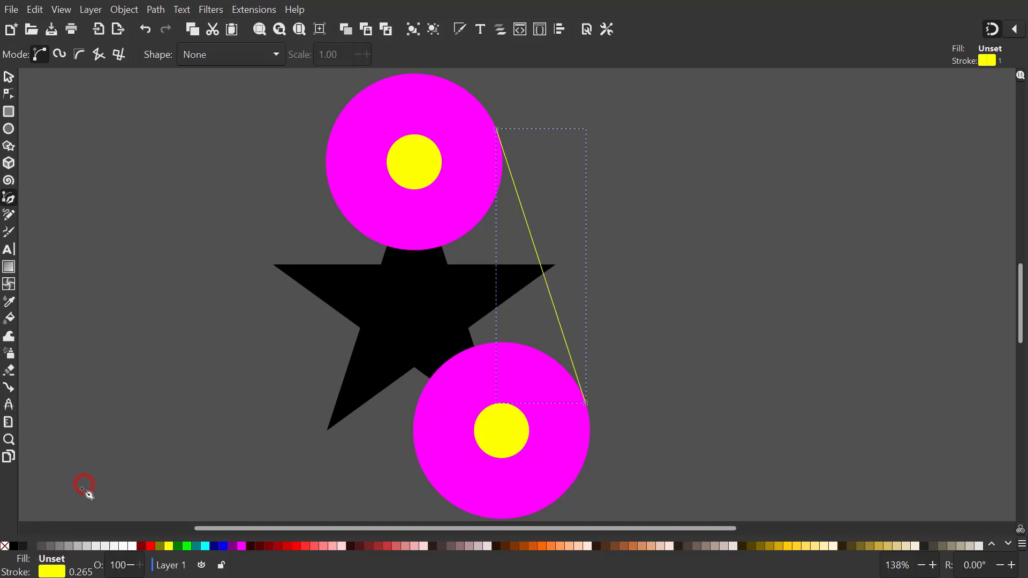
{"action": "right_click", "coordinate": [52, 558]}
{"action": "left_click", "coordinate": [58, 538]}
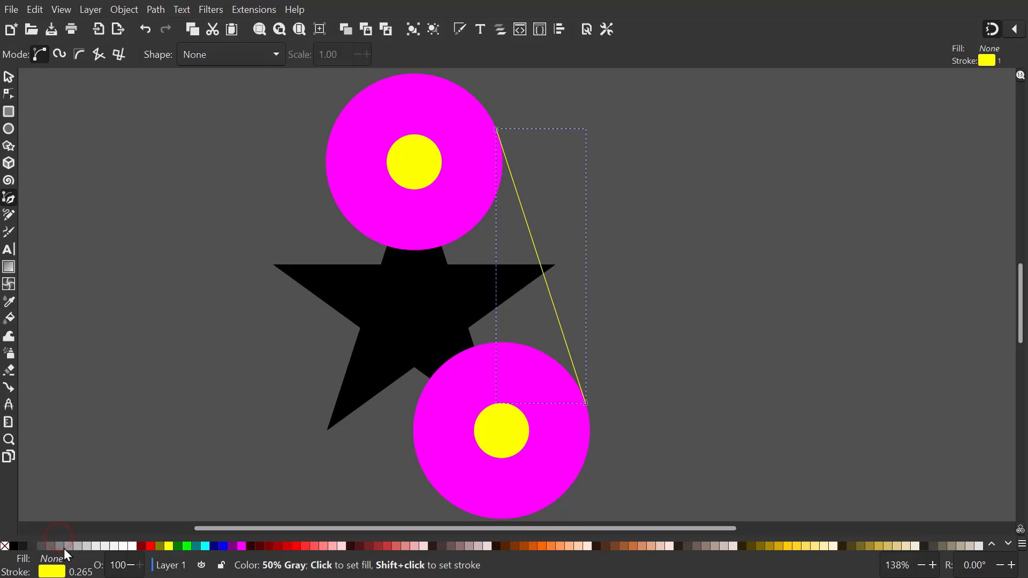
Step: Set the line's stroke width to 2 mm and its stroke colour to bright green
{"action": "right_click", "coordinate": [76, 573]}
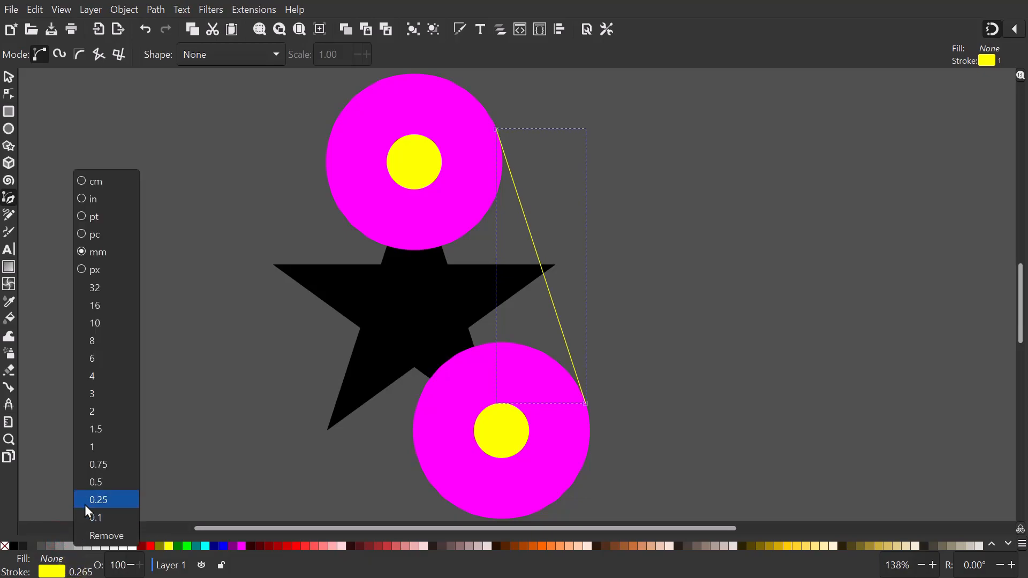
{"action": "left_click", "coordinate": [105, 419]}
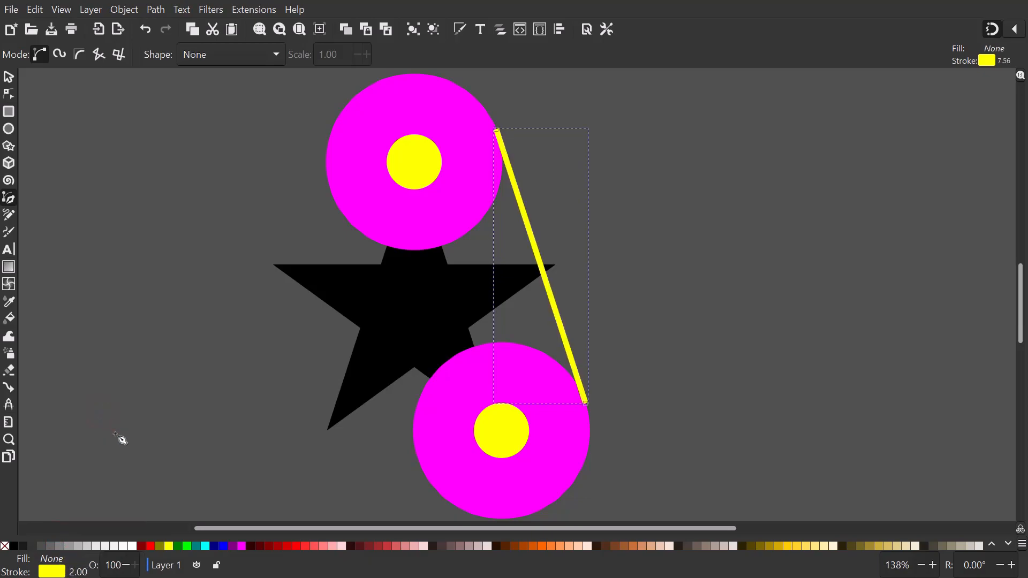
{"action": "right_click", "coordinate": [187, 545]}
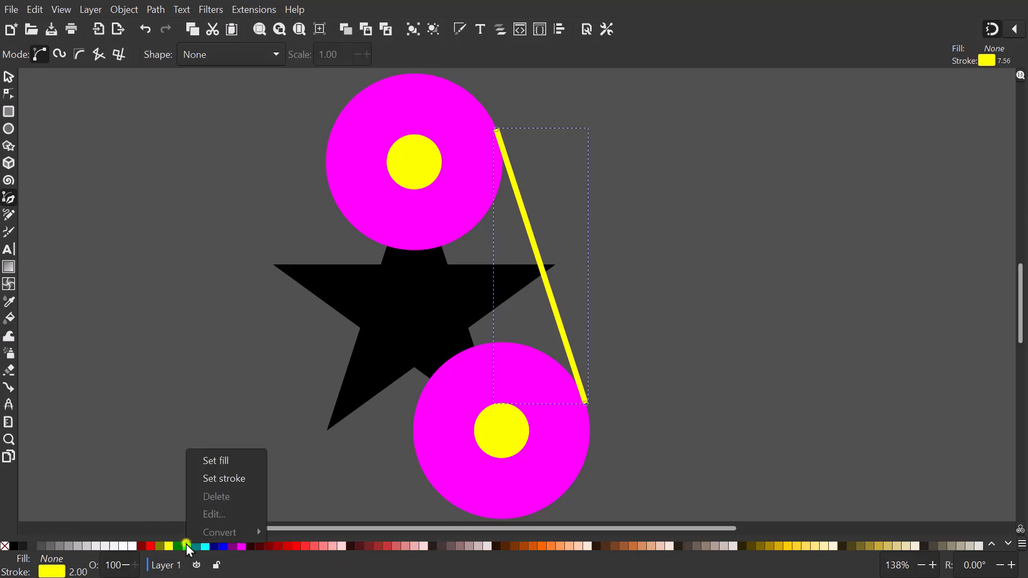
{"action": "left_click", "coordinate": [217, 480]}
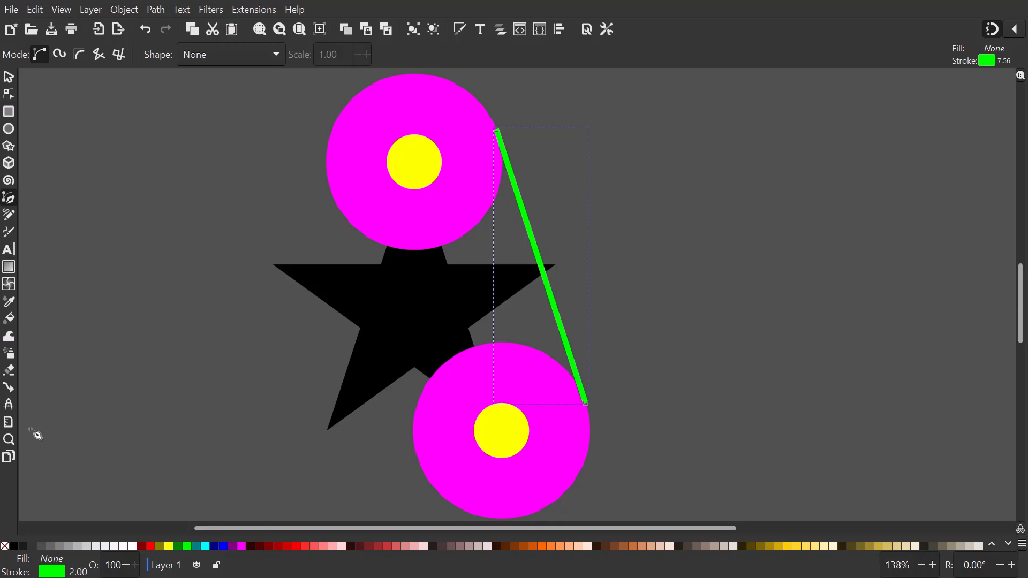
Step: Set the Measure tool's font size to 18
{"action": "left_click", "coordinate": [8, 421]}
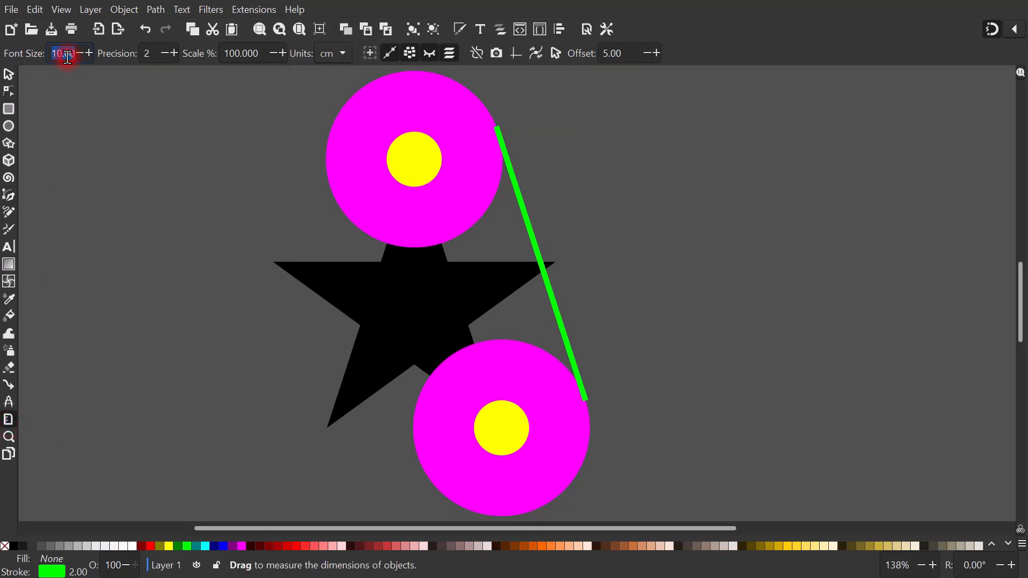
{"action": "type", "text": "18"}
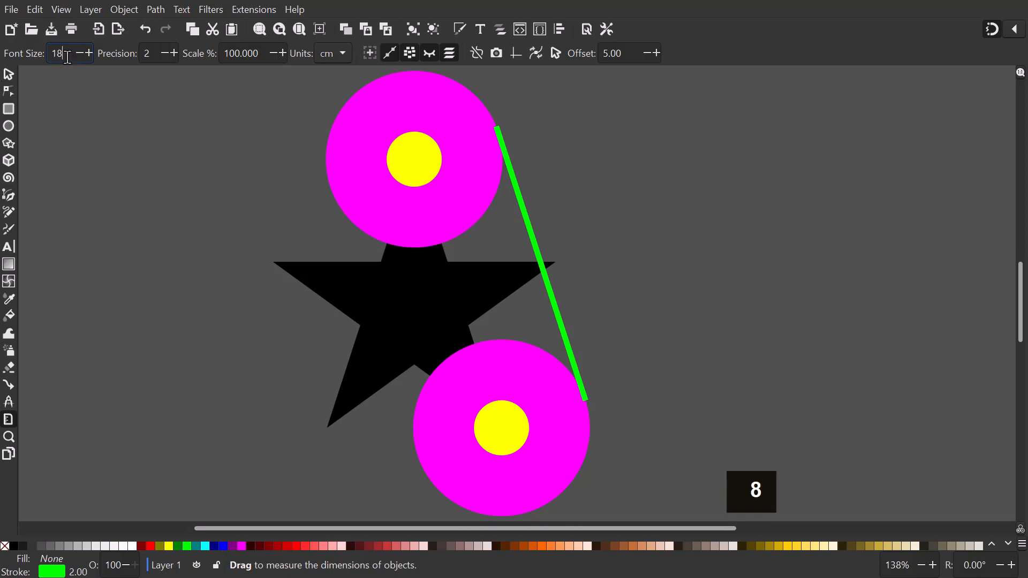
{"action": "key", "text": "Return"}
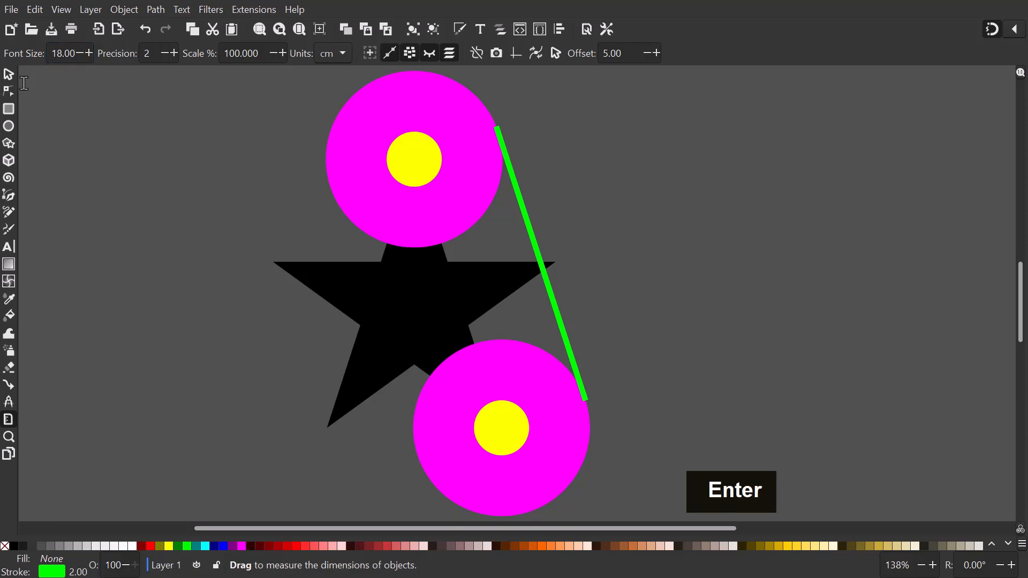
Step: Adjust the green line's end nodes so they snap tangentially to the right edges of both magenta circles
{"action": "left_click", "coordinate": [10, 92]}
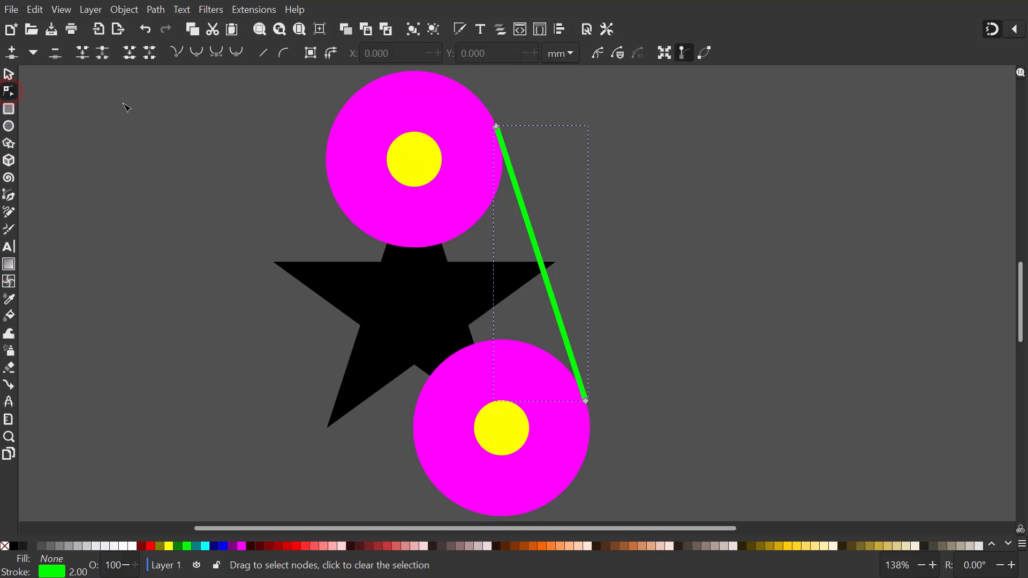
{"action": "left_click_drag", "start_coordinate": [557, 149], "coordinate": [510, 140]}
{"action": "left_click_drag", "start_coordinate": [647, 434], "coordinate": [598, 401]}
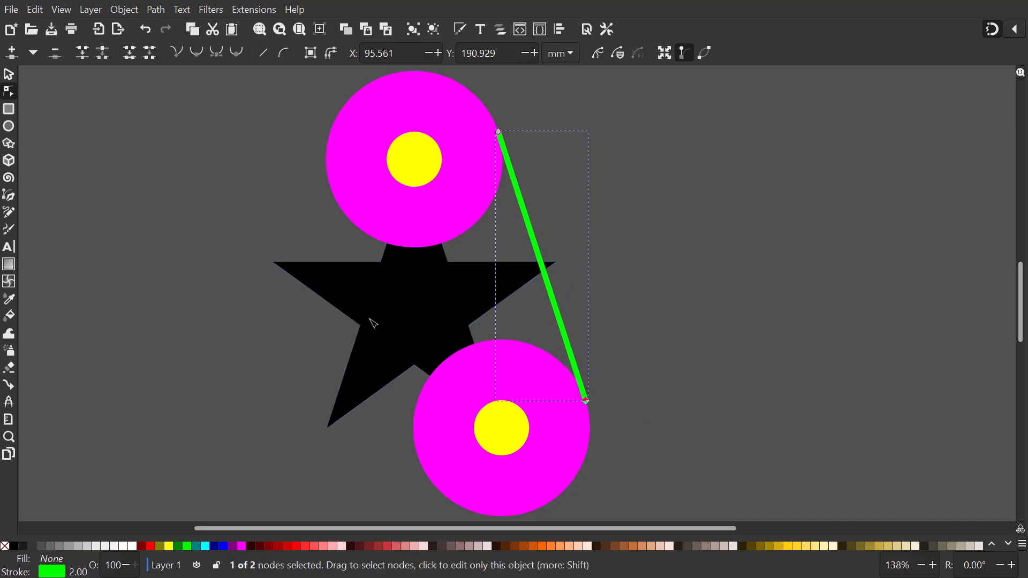
Step: Draw a second green line from the upper yellow circle's right edge to the lower yellow circle's right edge
{"action": "left_click", "coordinate": [8, 197]}
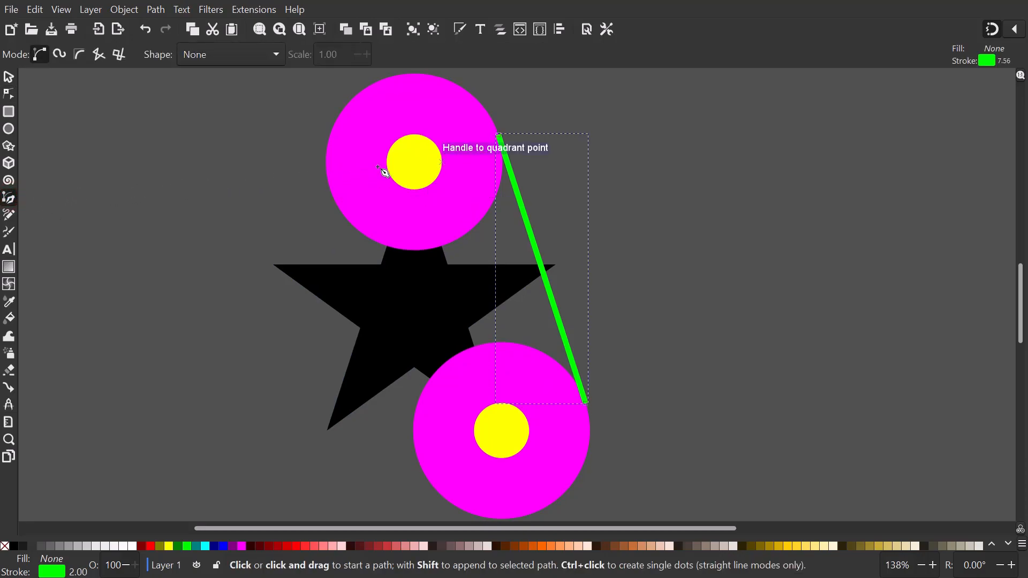
{"action": "left_click", "coordinate": [445, 163]}
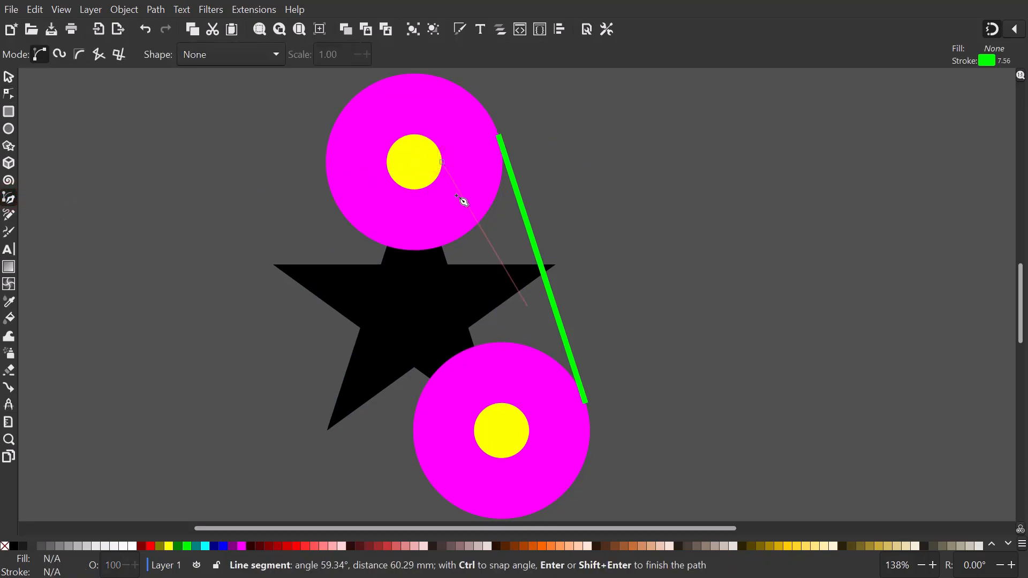
{"action": "double_click", "coordinate": [528, 419]}
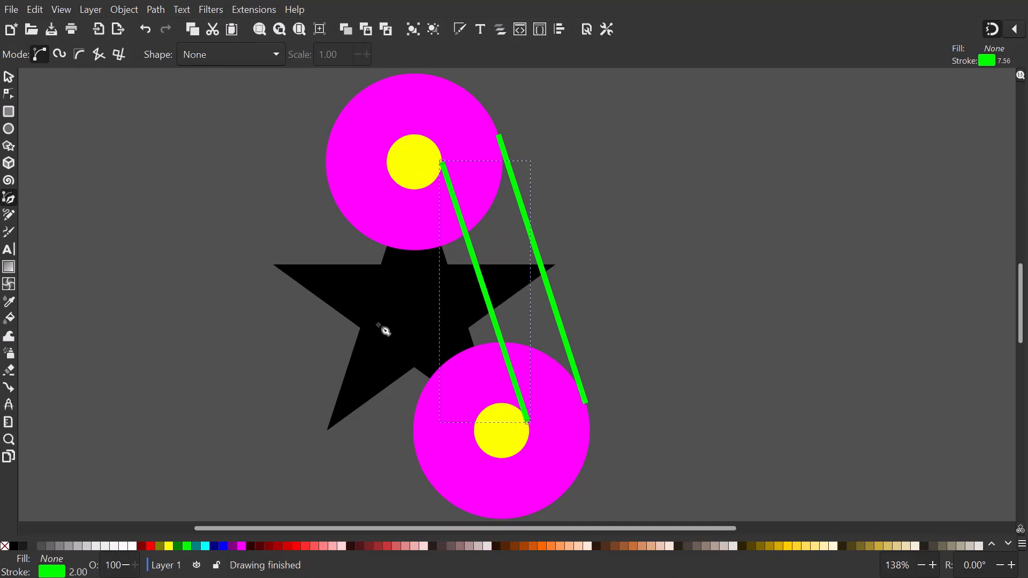
Step: Adjust the second line's end nodes so they snap tangentially to the right edges of both yellow circles
{"action": "left_click", "coordinate": [8, 94]}
{"action": "left_click_drag", "start_coordinate": [468, 191], "coordinate": [448, 154]}
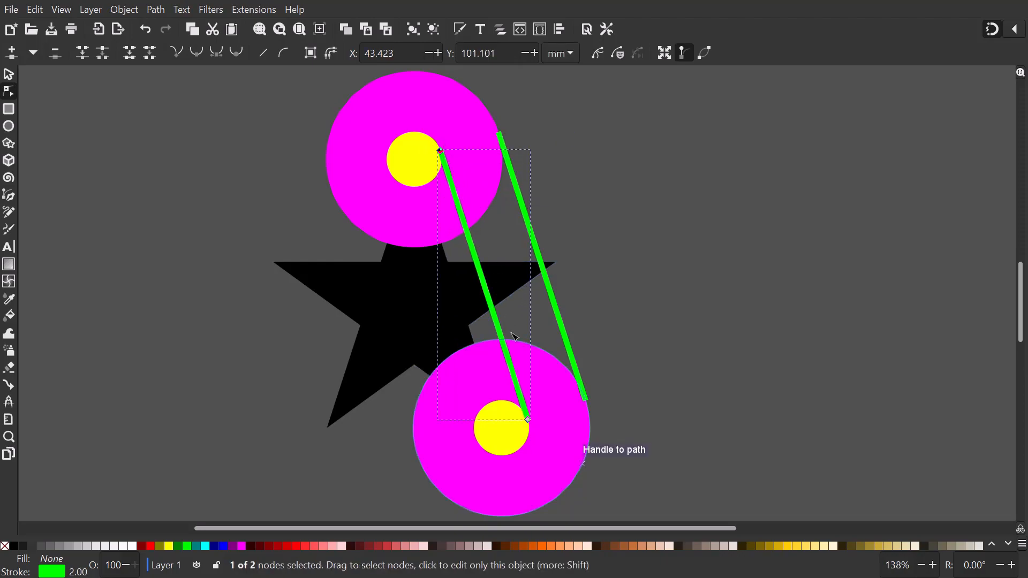
{"action": "left_click", "coordinate": [527, 420]}
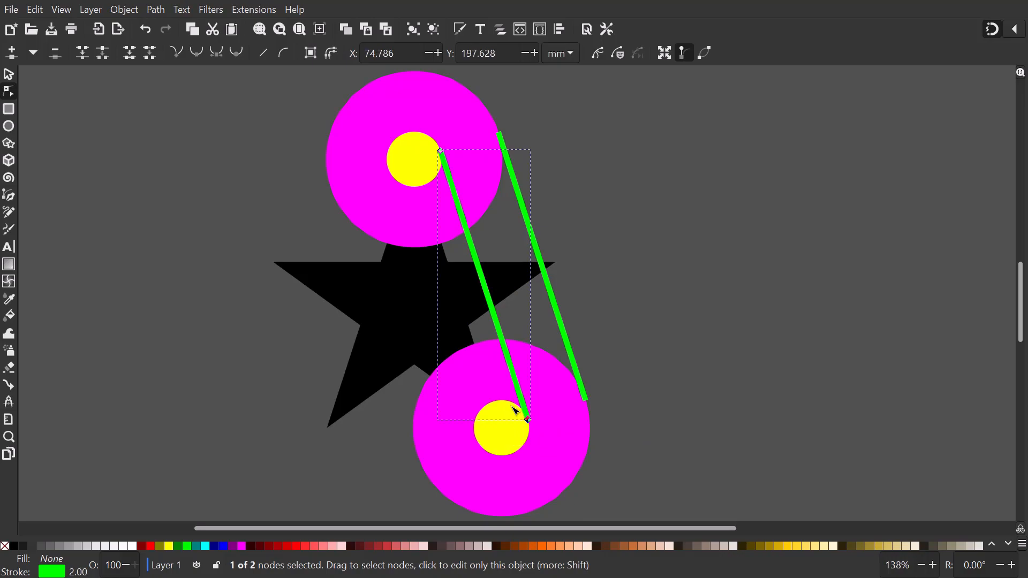
{"action": "mouse_move", "coordinate": [528, 420]}
{"action": "left_mouse_down"}
{"action": "mouse_move", "coordinate": [533, 428]}
{"action": "mouse_move", "coordinate": [525, 402]}
{"action": "mouse_move", "coordinate": [529, 420]}
{"action": "left_mouse_up"}
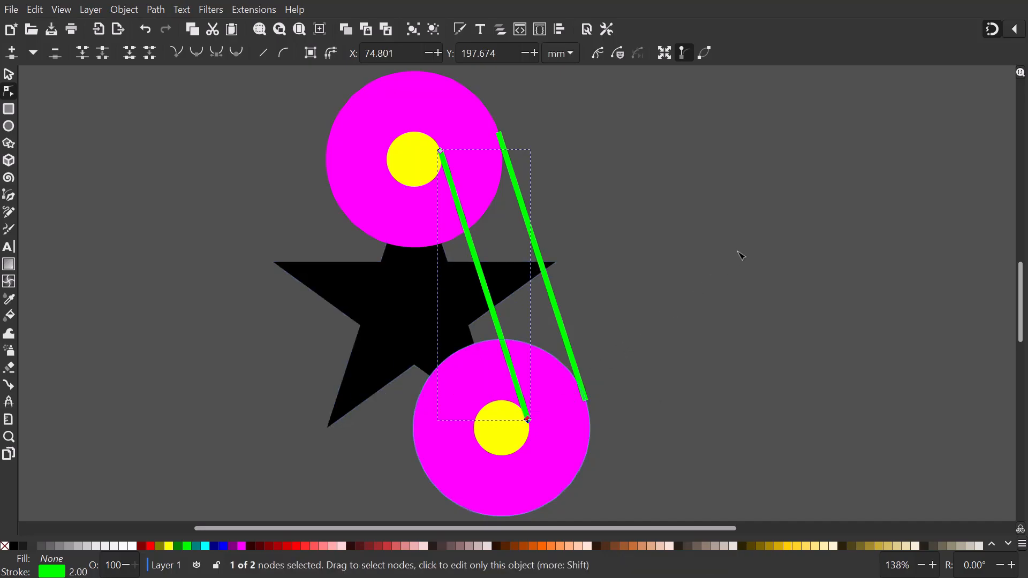
Step: Turn off snapping to paths
{"action": "left_click", "coordinate": [1014, 29]}
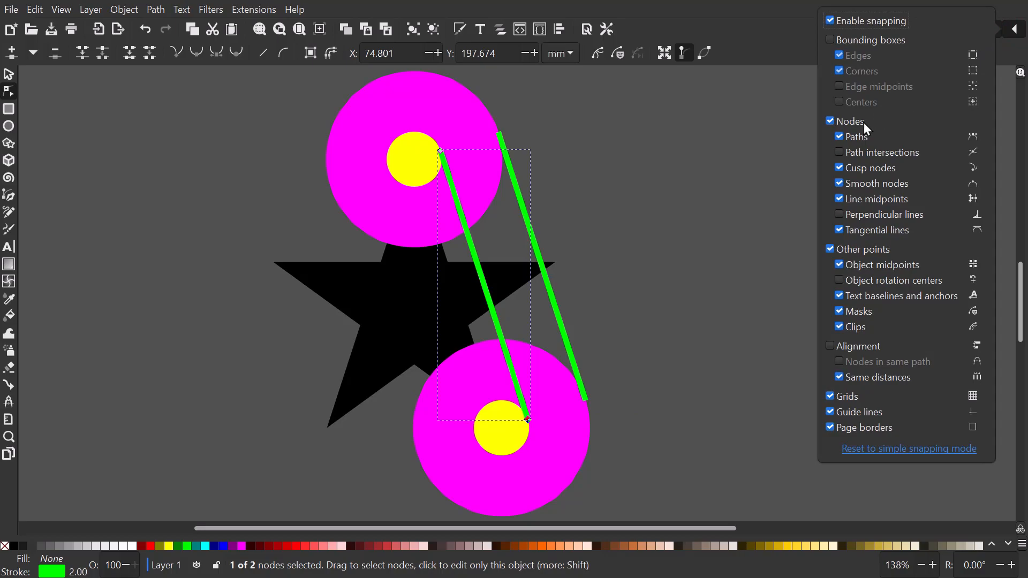
{"action": "left_click", "coordinate": [841, 136]}
{"action": "key", "text": "Escape"}
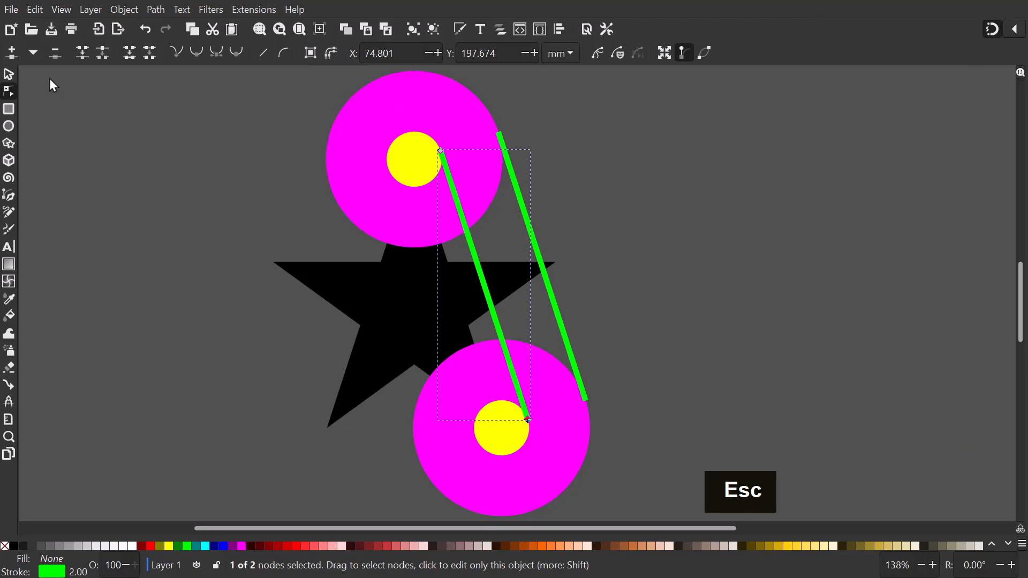
Step: Join the two green lines with a segment between their upper end nodes and another between their lower end nodes
{"action": "left_click", "coordinate": [8, 74]}
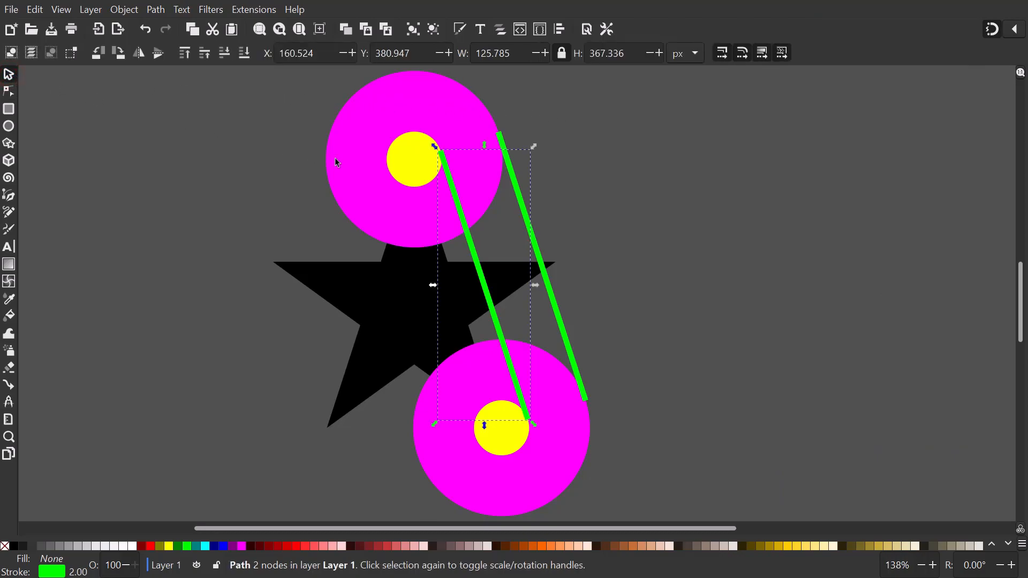
{"action": "key", "text": "shift"}
{"action": "left_click", "coordinate": [527, 211], "text": "shift"}
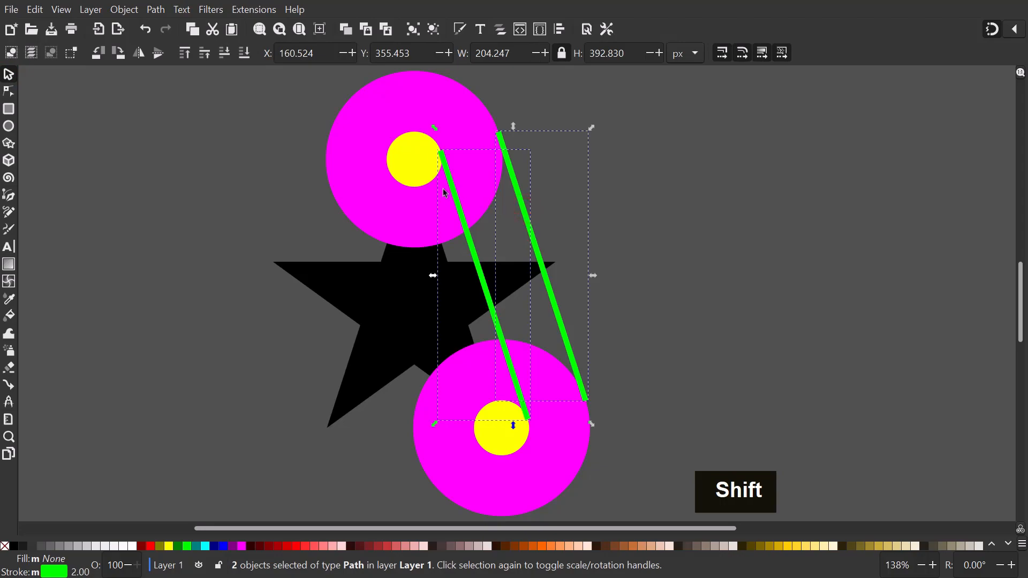
{"action": "left_click", "coordinate": [9, 92]}
{"action": "left_click_drag", "start_coordinate": [271, 95], "coordinate": [561, 211]}
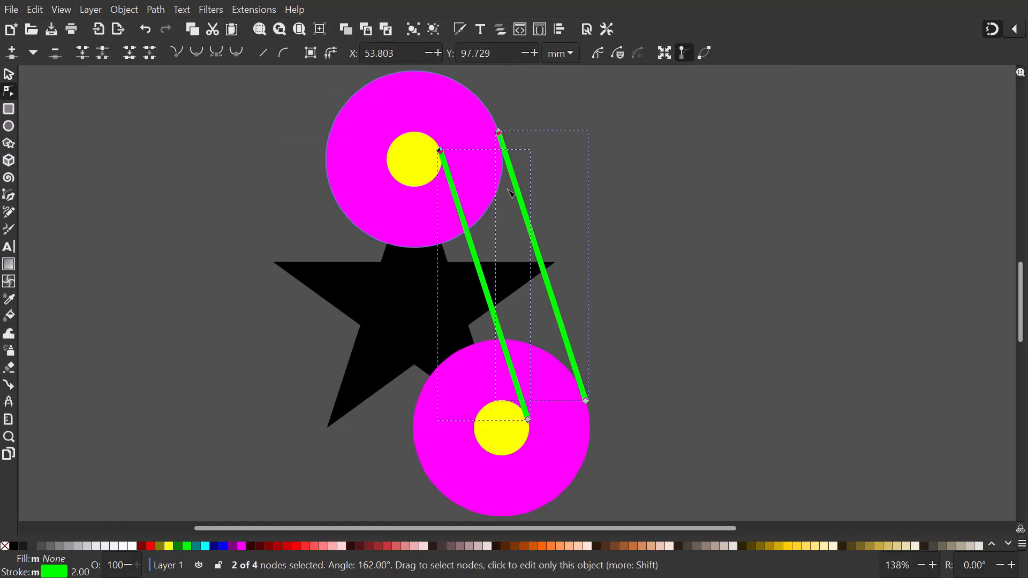
{"action": "left_click", "coordinate": [131, 58]}
{"action": "left_click_drag", "start_coordinate": [712, 476], "coordinate": [444, 375]}
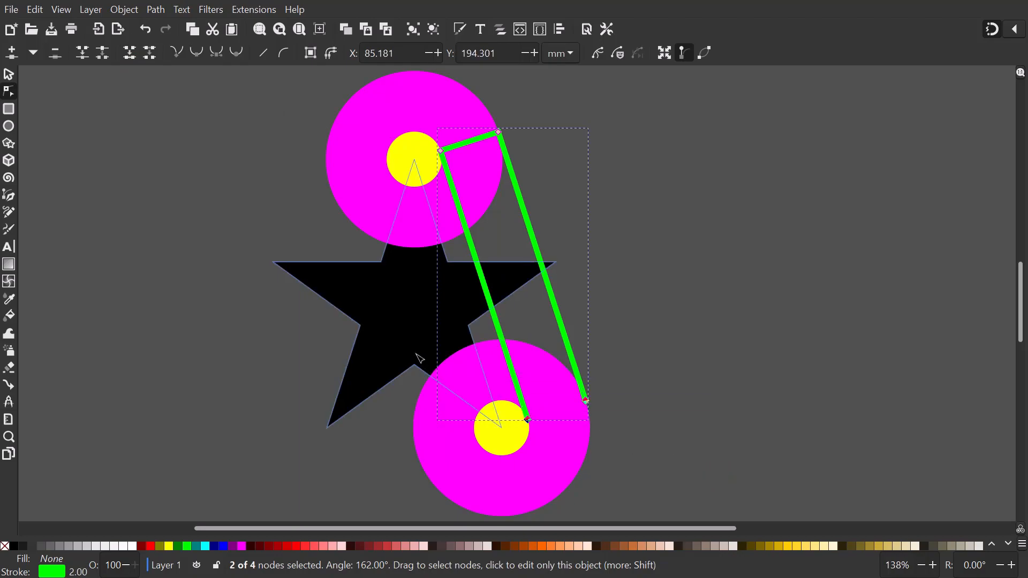
{"action": "left_click", "coordinate": [131, 57]}
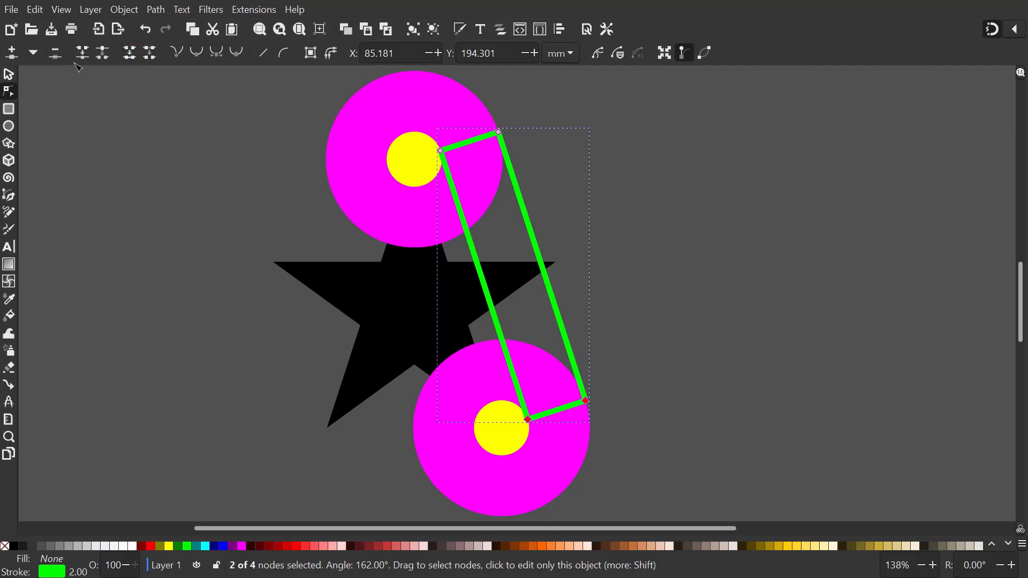
Step: Delete the lower magenta circle and the yellow circle inside it
{"action": "left_click", "coordinate": [9, 73]}
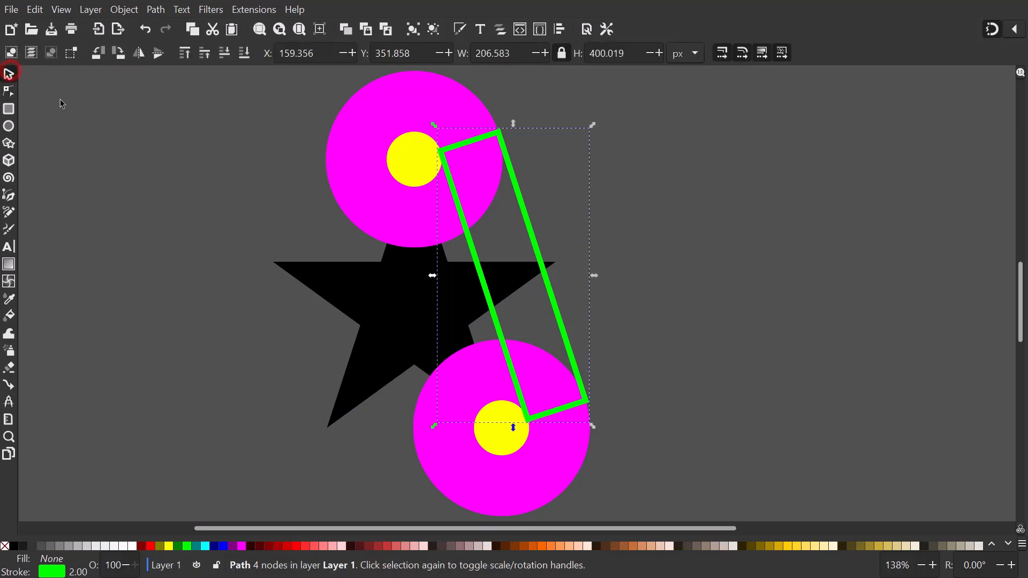
{"action": "left_click", "coordinate": [185, 177]}
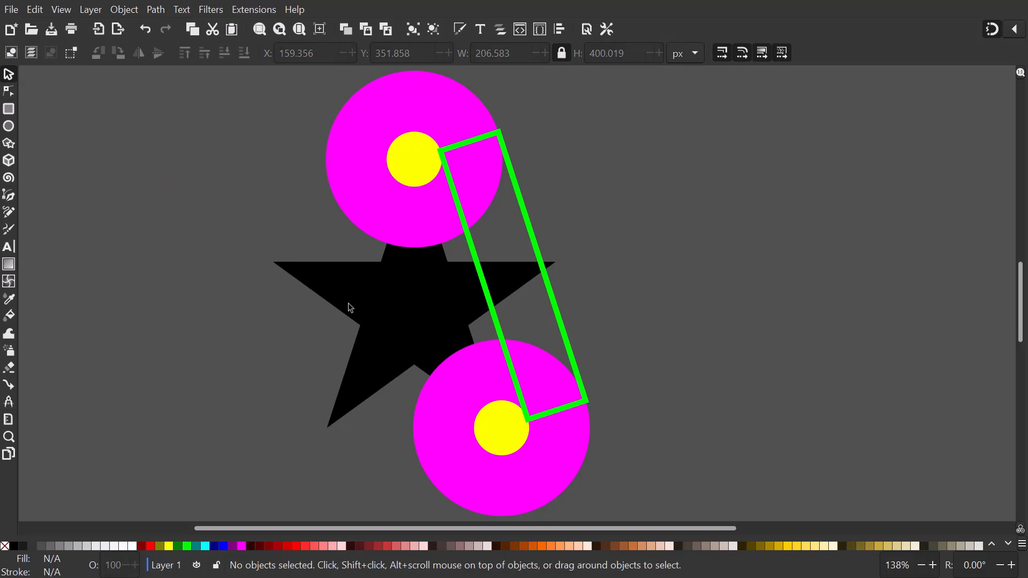
{"action": "left_click", "coordinate": [498, 425]}
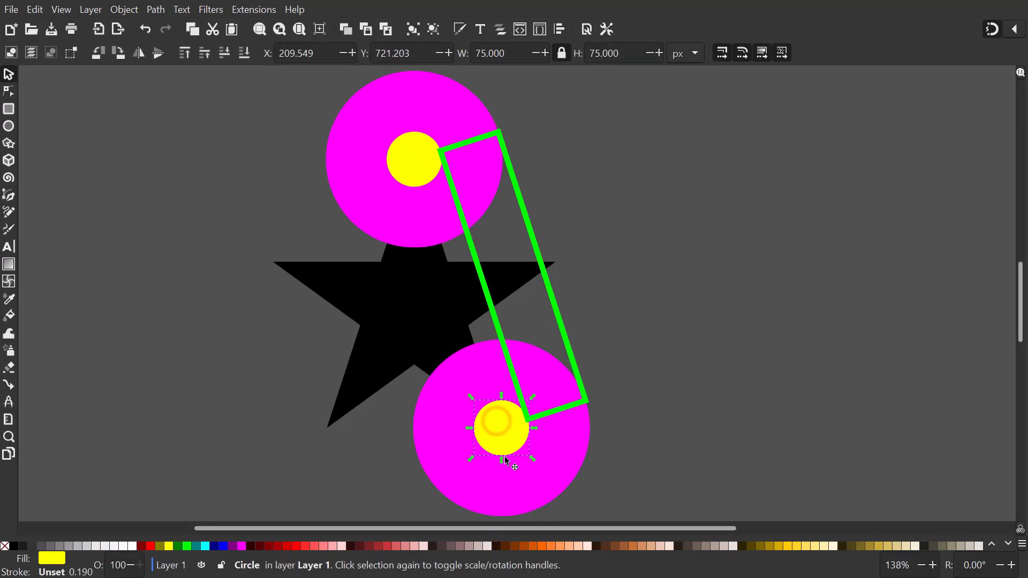
{"action": "left_click", "coordinate": [509, 475], "text": "shift"}
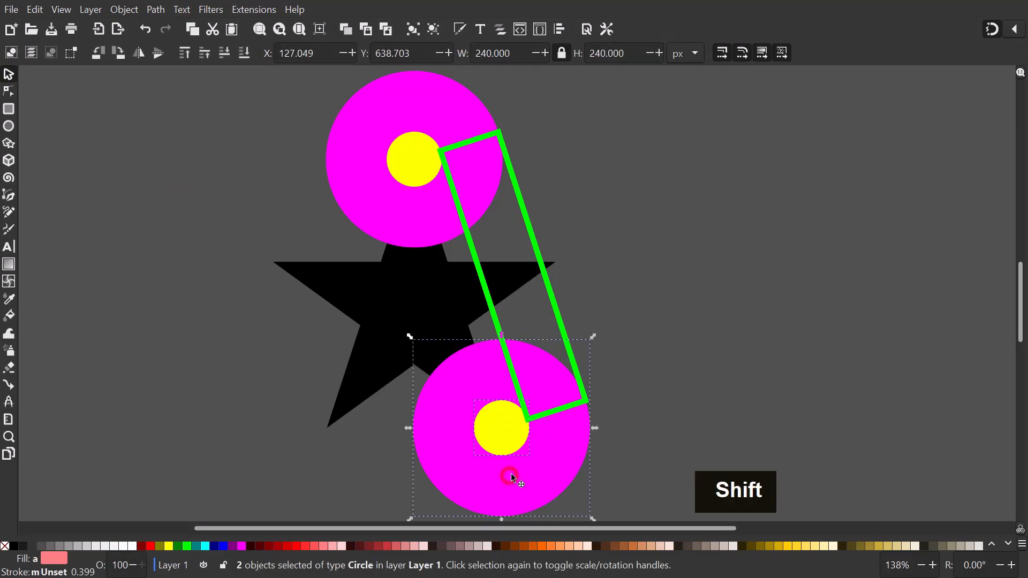
{"action": "right_click", "coordinate": [569, 446]}
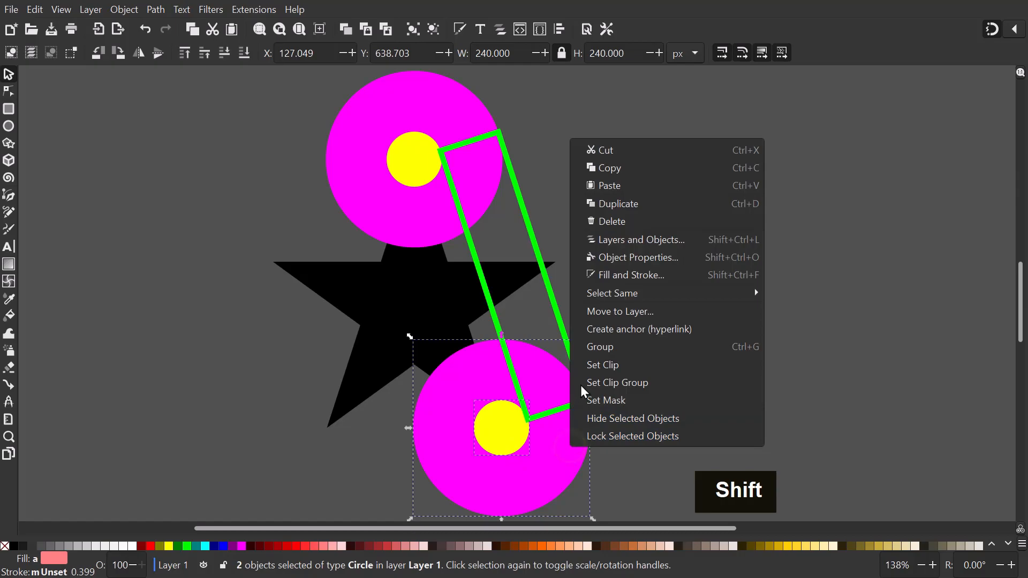
{"action": "left_click", "coordinate": [609, 223]}
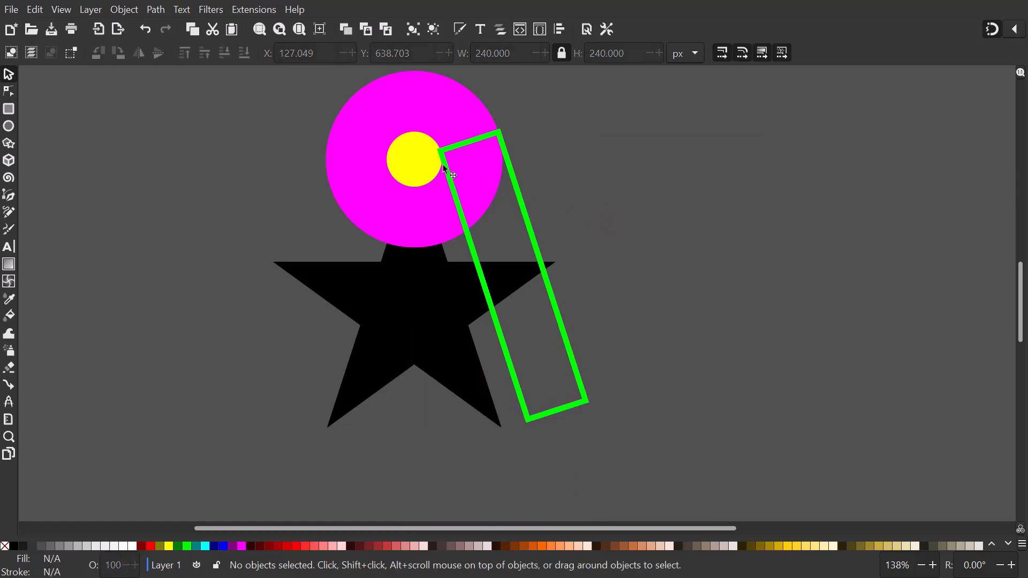
Step: Subtract the remaining yellow circle from the magenta circle with Difference to form a ring
{"action": "left_click", "coordinate": [413, 155]}
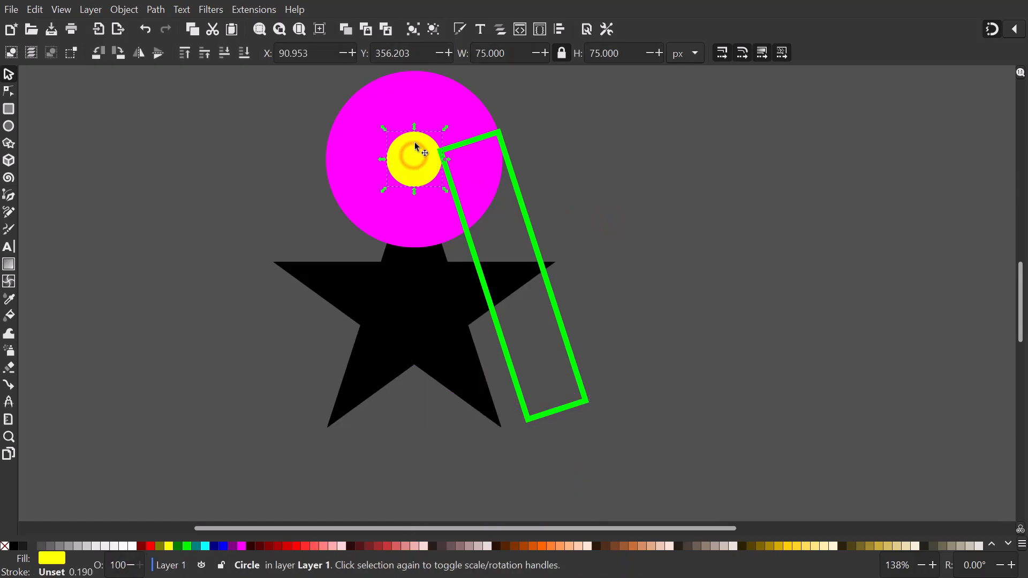
{"action": "left_click", "coordinate": [414, 109], "text": "shift"}
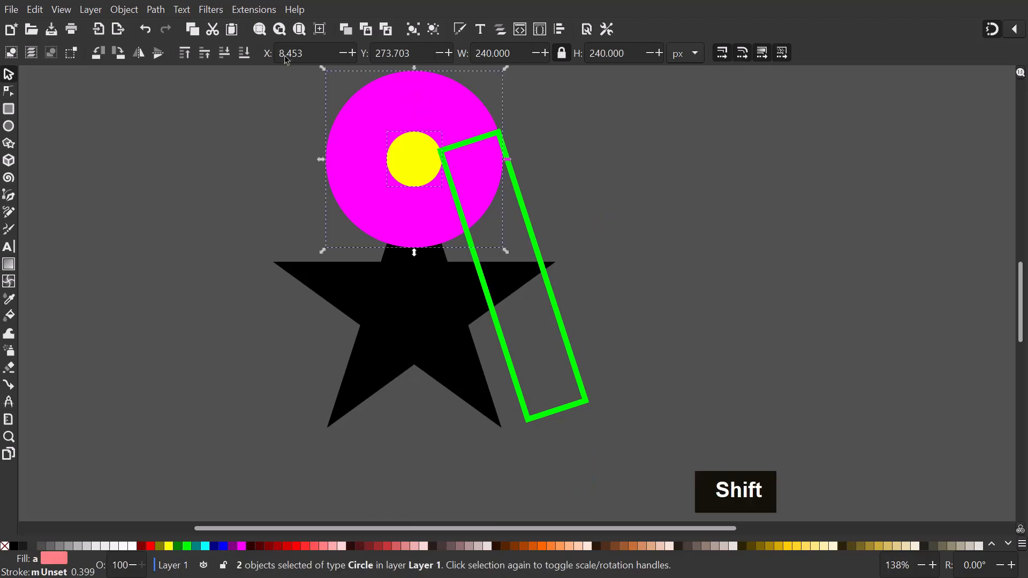
{"action": "left_click", "coordinate": [159, 10]}
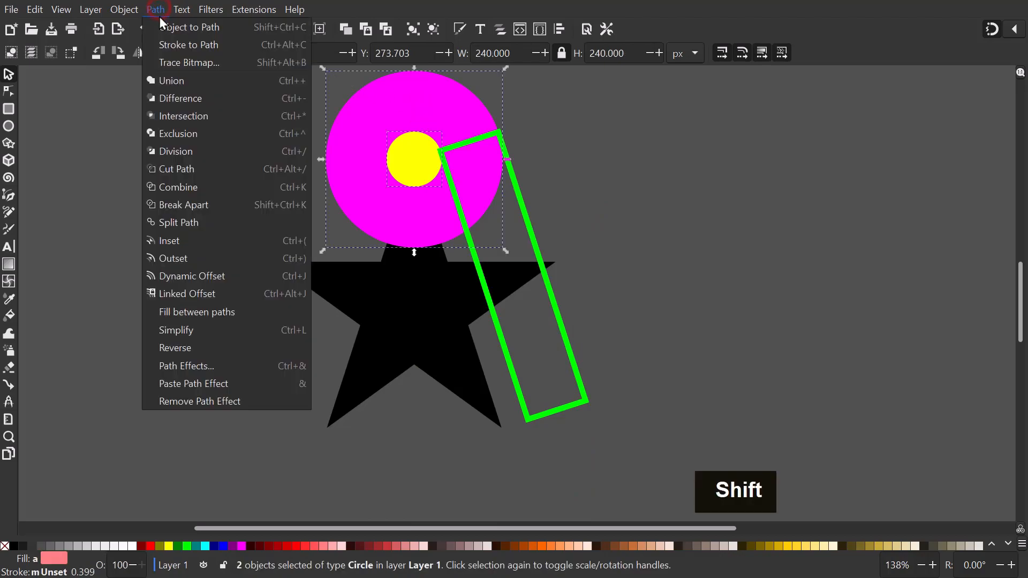
{"action": "left_click", "coordinate": [164, 101]}
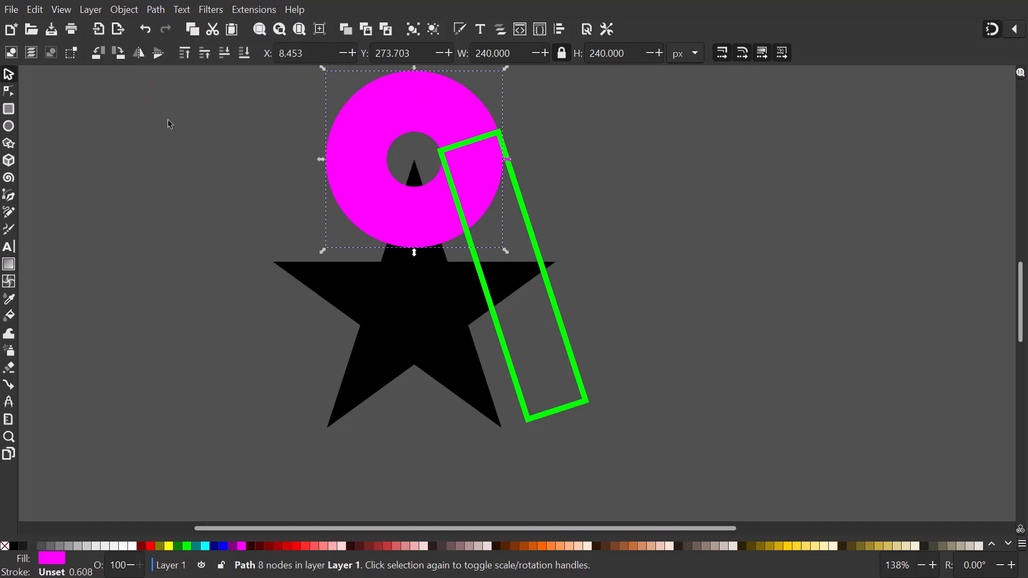
{"action": "left_click", "coordinate": [181, 160]}
Step: Draw a closed five-node path from the bar's upper-left corner horizontally left, around to its lower-left corner and back, with a blue stroke
{"action": "key", "text": "4"}
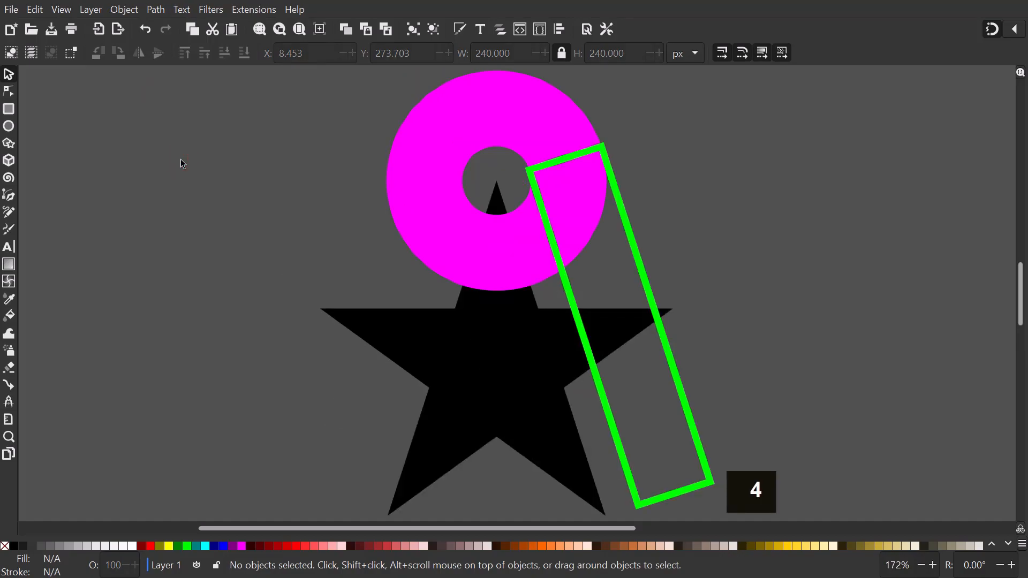
{"action": "scroll", "coordinate": [181, 159], "scroll_direction": "right", "scroll_amount": 2}
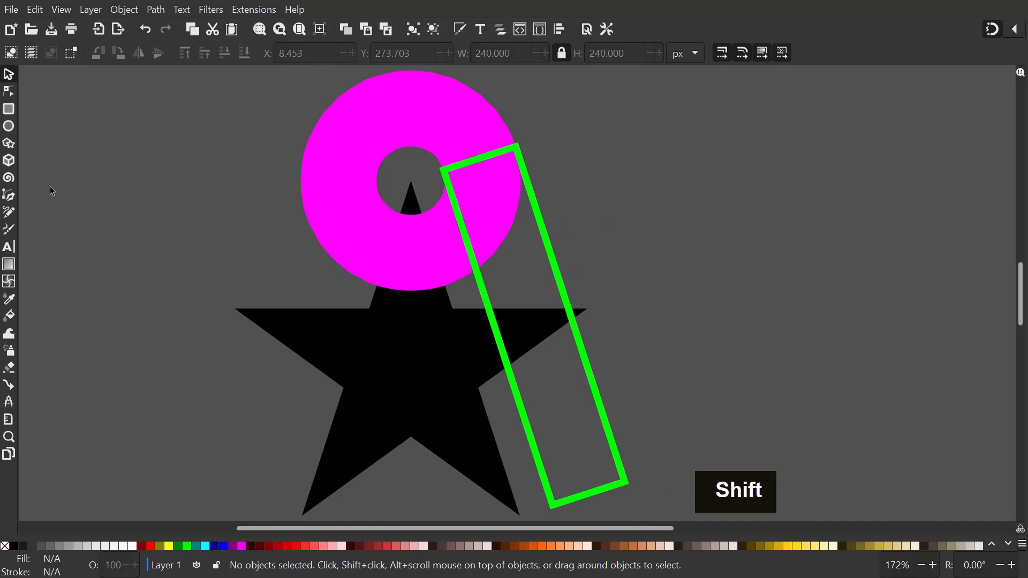
{"action": "left_click", "coordinate": [9, 196]}
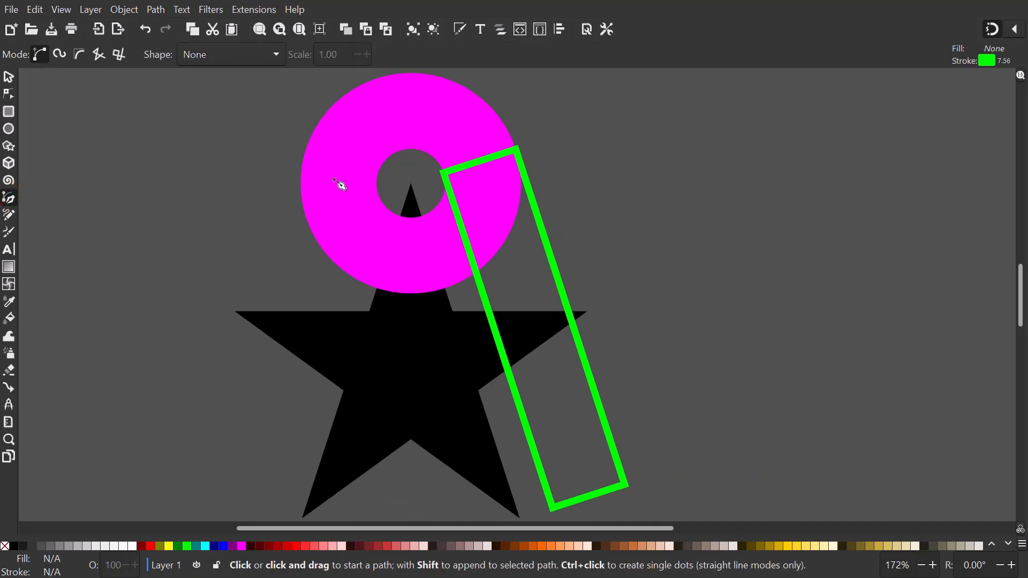
{"action": "left_click", "coordinate": [444, 173]}
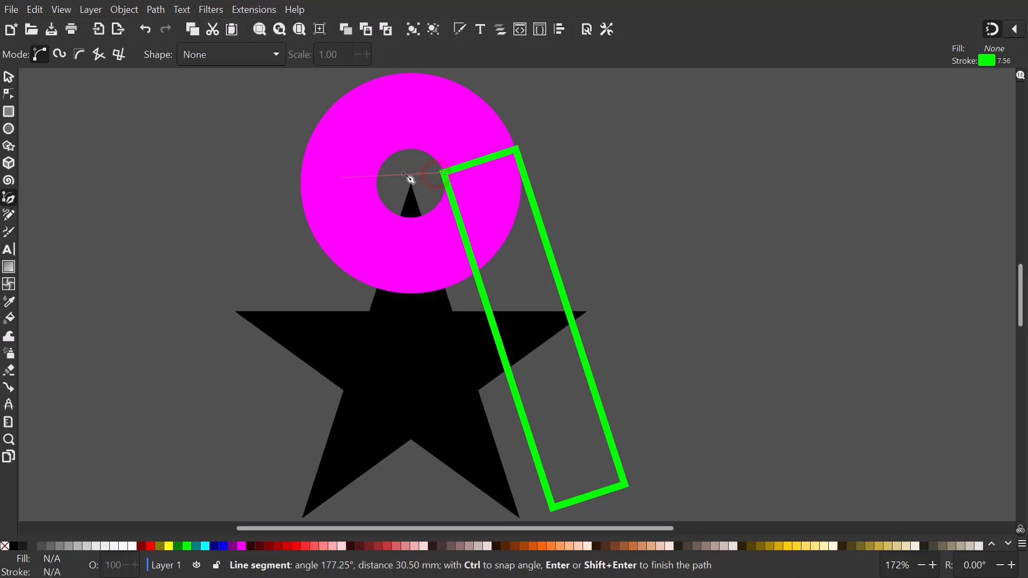
{"action": "key", "text": "ctrl"}
{"action": "left_click", "coordinate": [187, 172]}
{"action": "key", "text": "shift"}
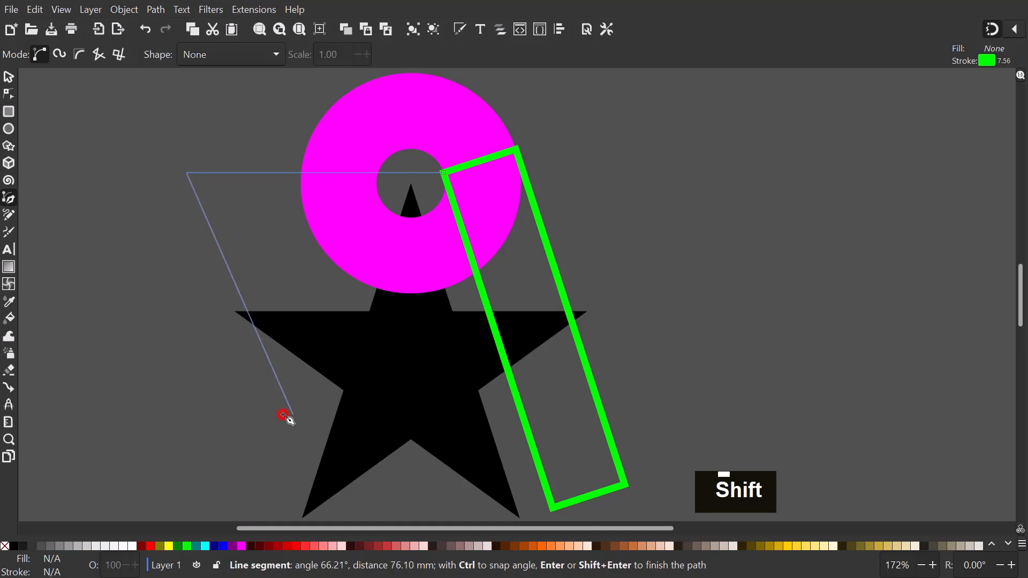
{"action": "left_click", "coordinate": [420, 495]}
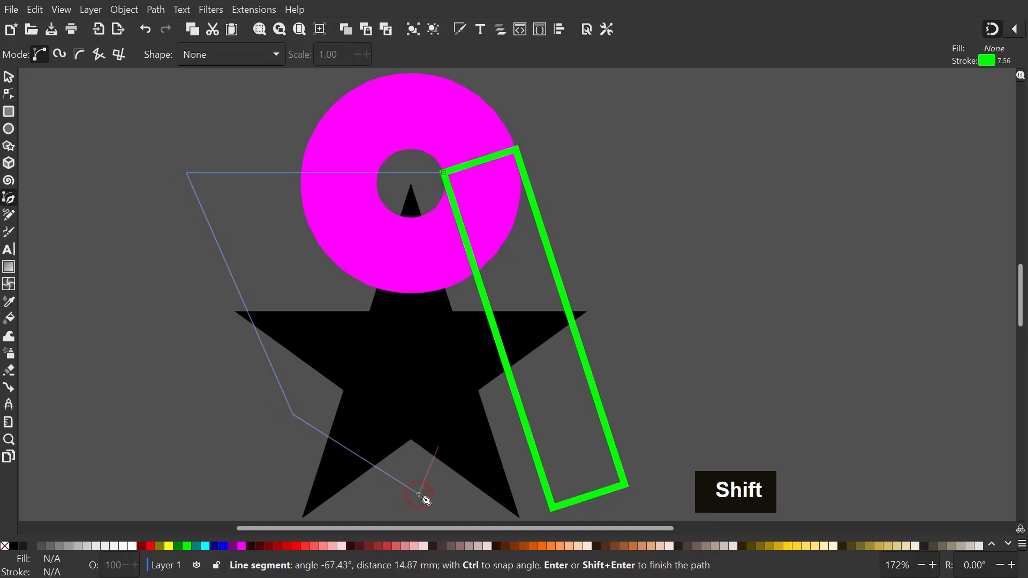
{"action": "scroll", "coordinate": [422, 496], "scroll_direction": "down", "scroll_amount": 4}
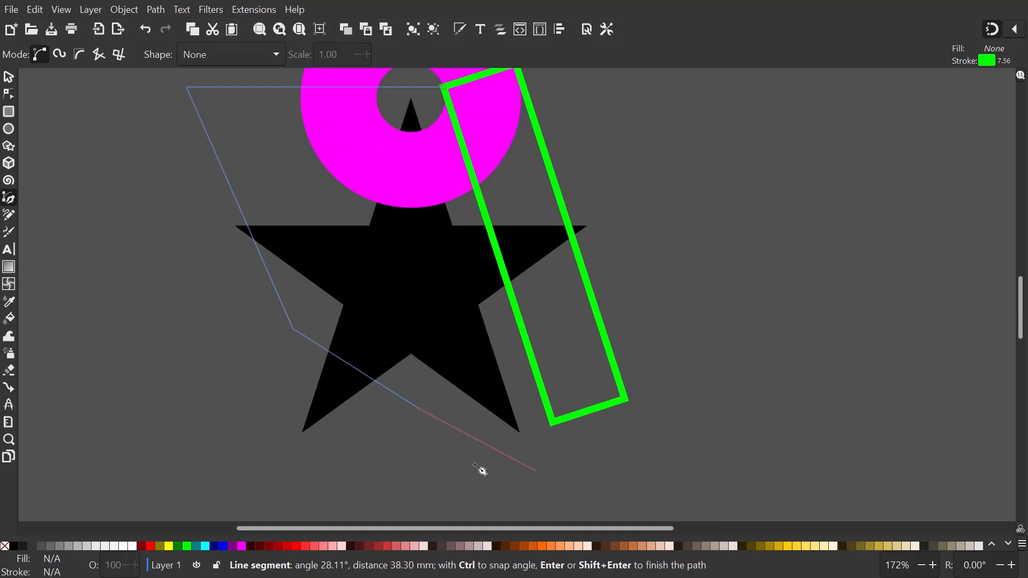
{"action": "left_click", "coordinate": [548, 425]}
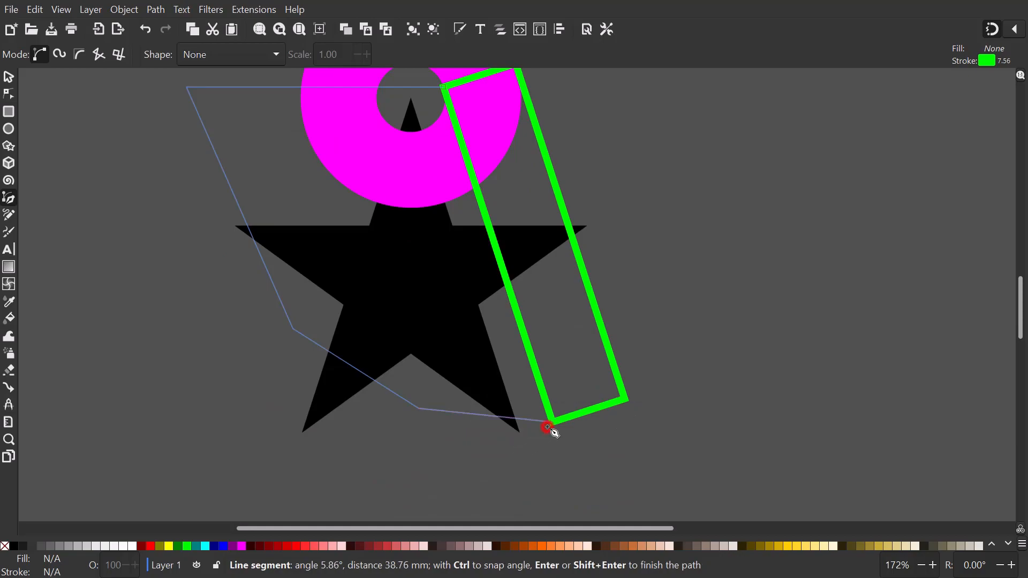
{"action": "scroll", "coordinate": [549, 418], "scroll_direction": "up", "scroll_amount": 4}
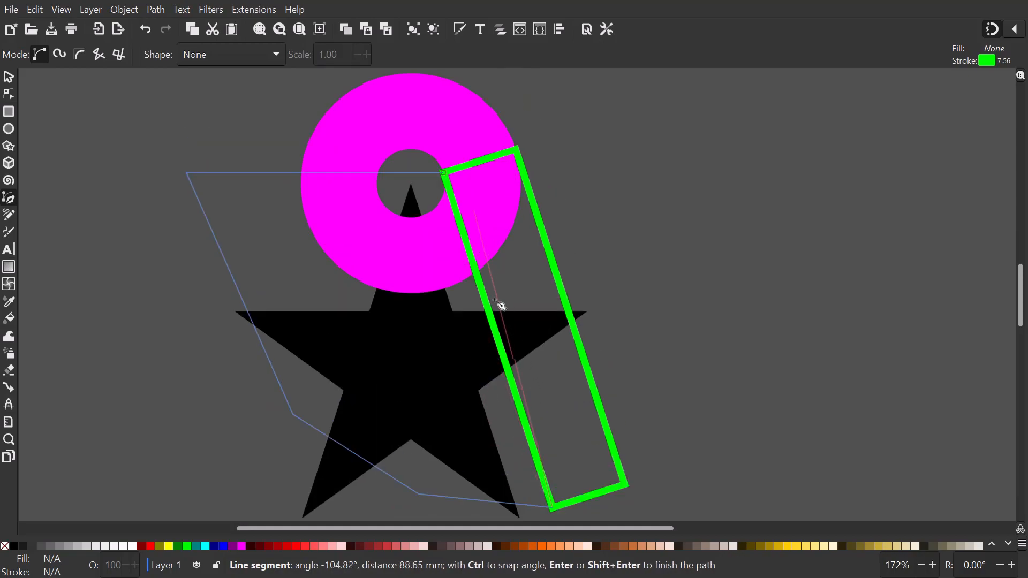
{"action": "left_click", "coordinate": [444, 174]}
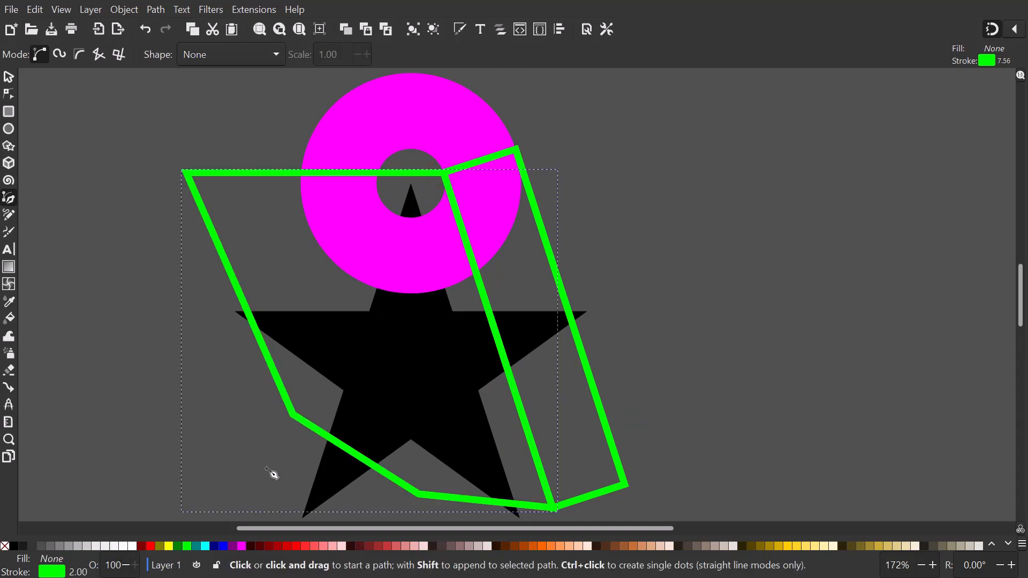
{"action": "right_click", "coordinate": [222, 545]}
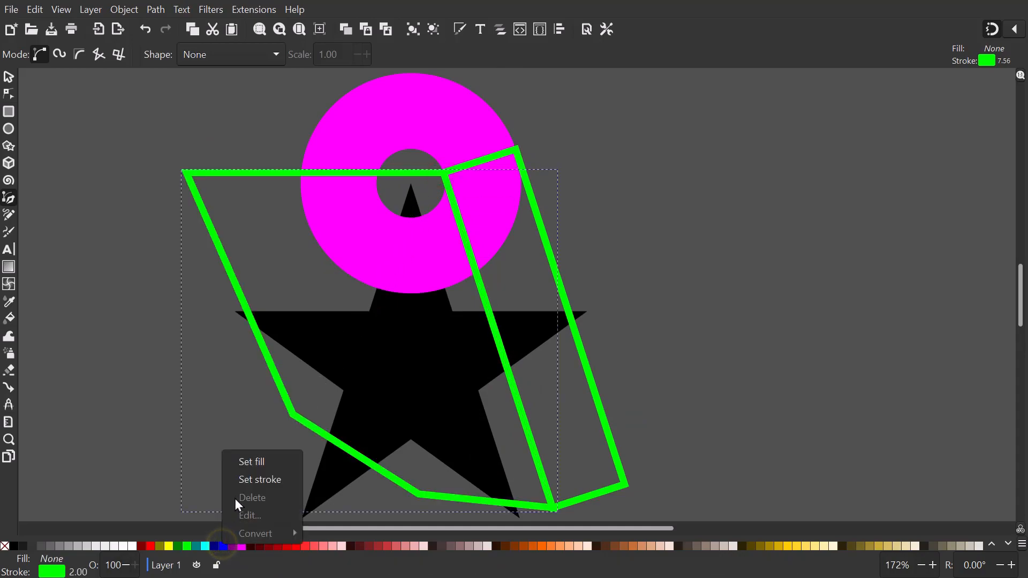
{"action": "left_click", "coordinate": [244, 482]}
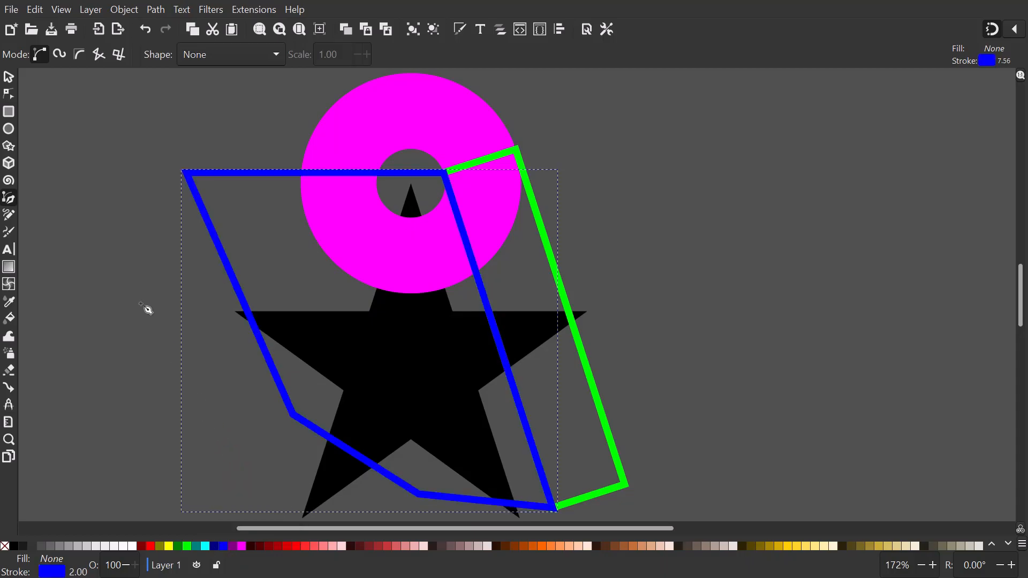
Step: Subtract the blue five-node shape from the magenta ring with Difference
{"action": "left_click", "coordinate": [9, 77]}
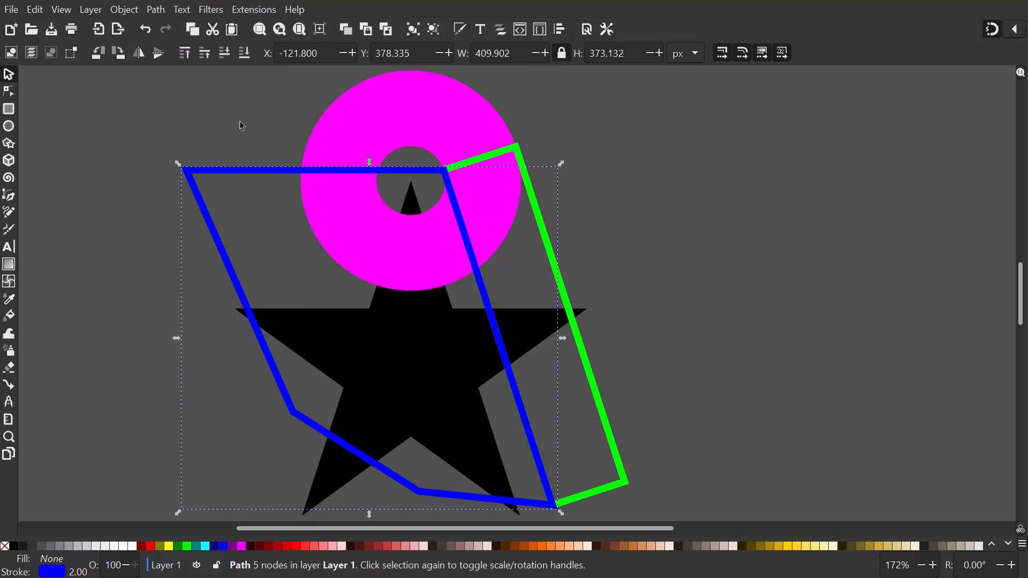
{"action": "left_click", "coordinate": [348, 144], "text": "shift"}
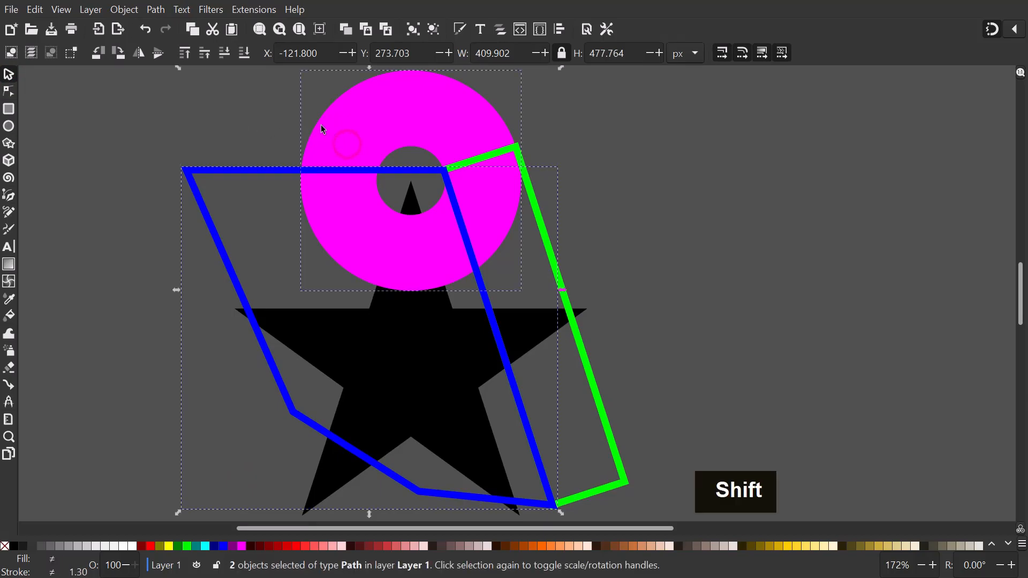
{"action": "left_click", "coordinate": [159, 11]}
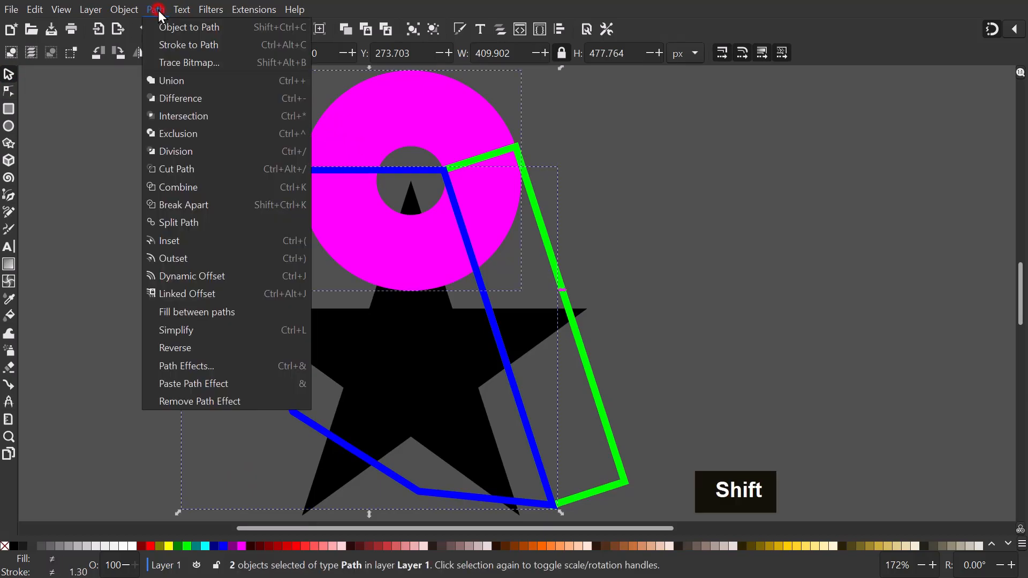
{"action": "left_click", "coordinate": [167, 97]}
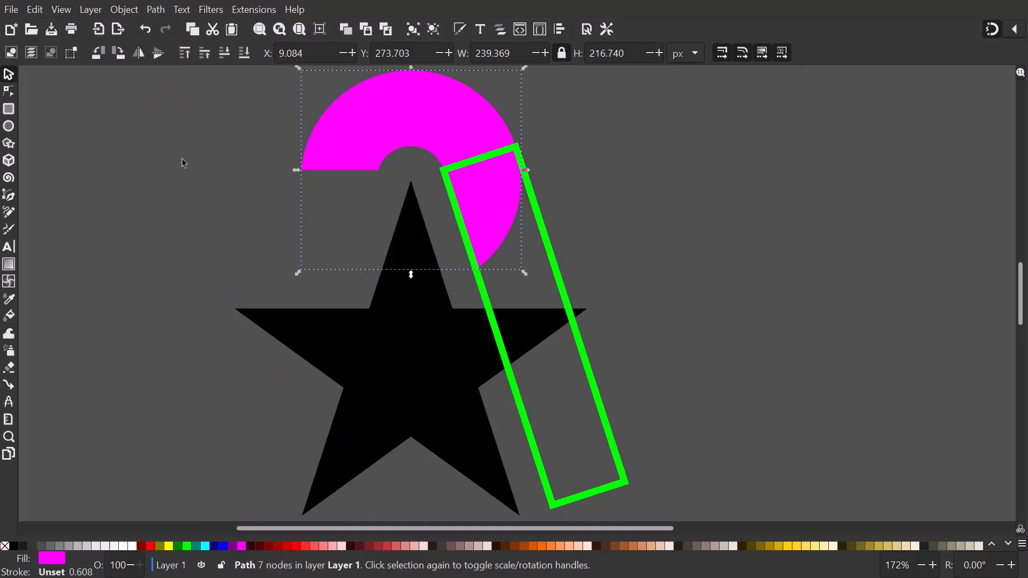
{"action": "left_click", "coordinate": [193, 202]}
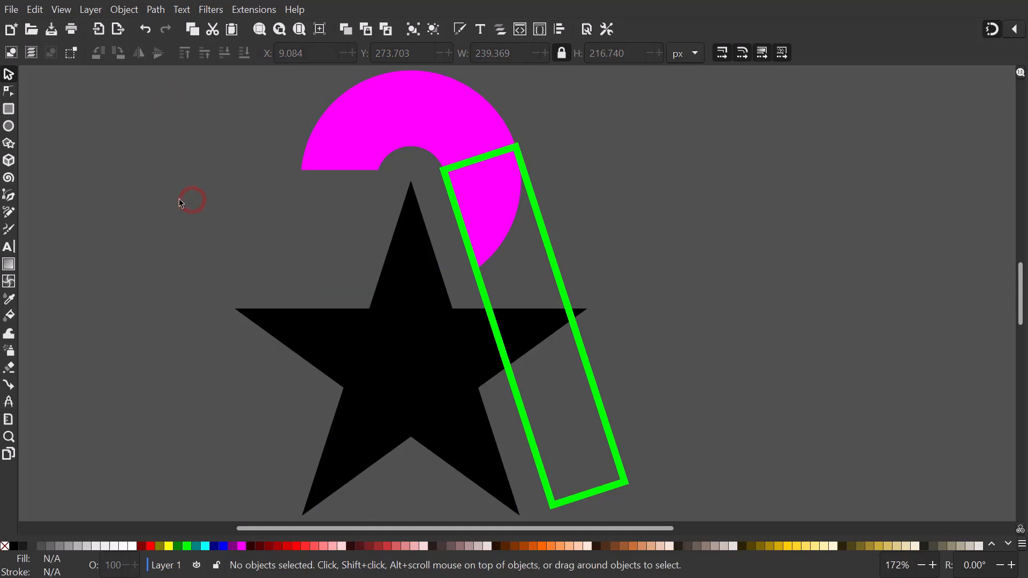
Step: Draw a closed six-node blue path from the star's right inner corner to its right tip and around the green bar's lower end
{"action": "left_click", "coordinate": [11, 200]}
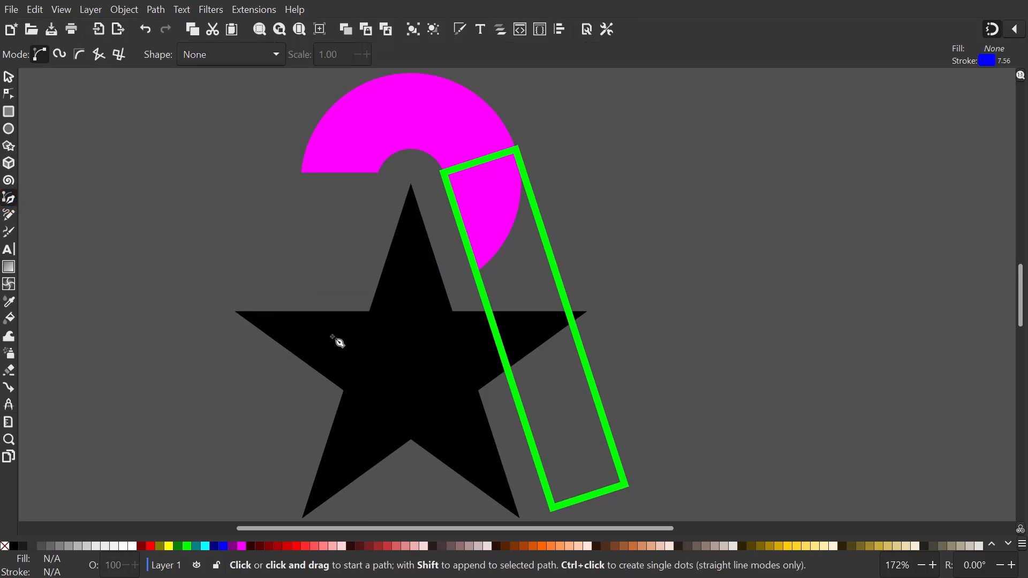
{"action": "left_click", "coordinate": [478, 391]}
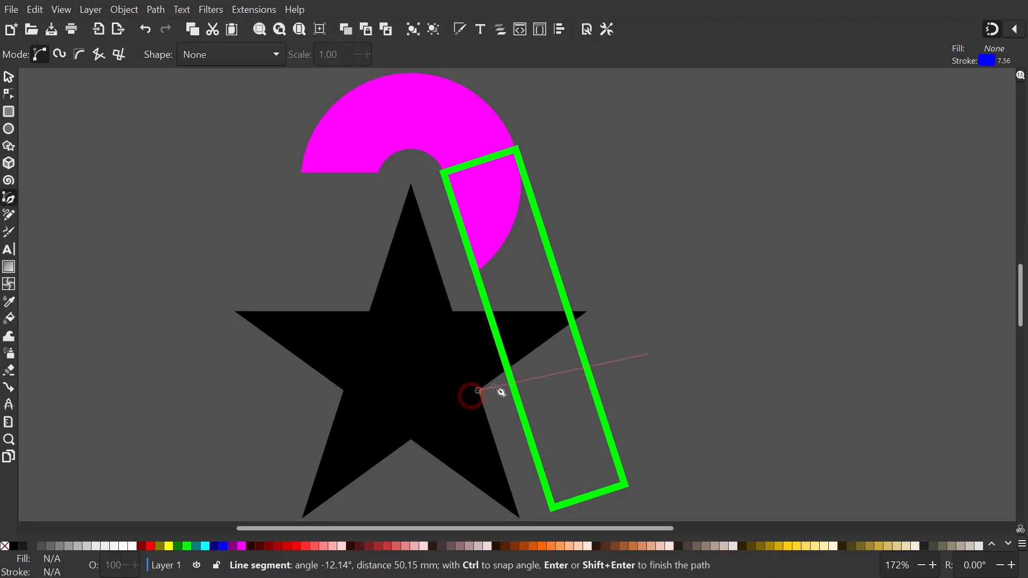
{"action": "left_click", "coordinate": [589, 312]}
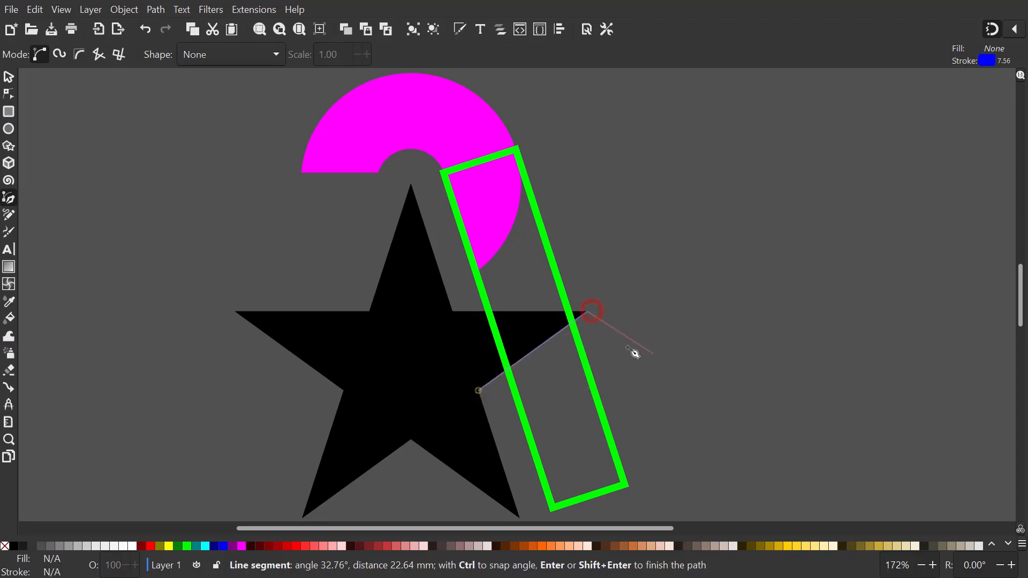
{"action": "left_click", "coordinate": [662, 380]}
{"action": "scroll", "coordinate": [668, 407], "scroll_direction": "down", "scroll_amount": 4}
{"action": "left_click", "coordinate": [664, 447]}
{"action": "left_click", "coordinate": [544, 481]}
{"action": "left_click", "coordinate": [445, 433]}
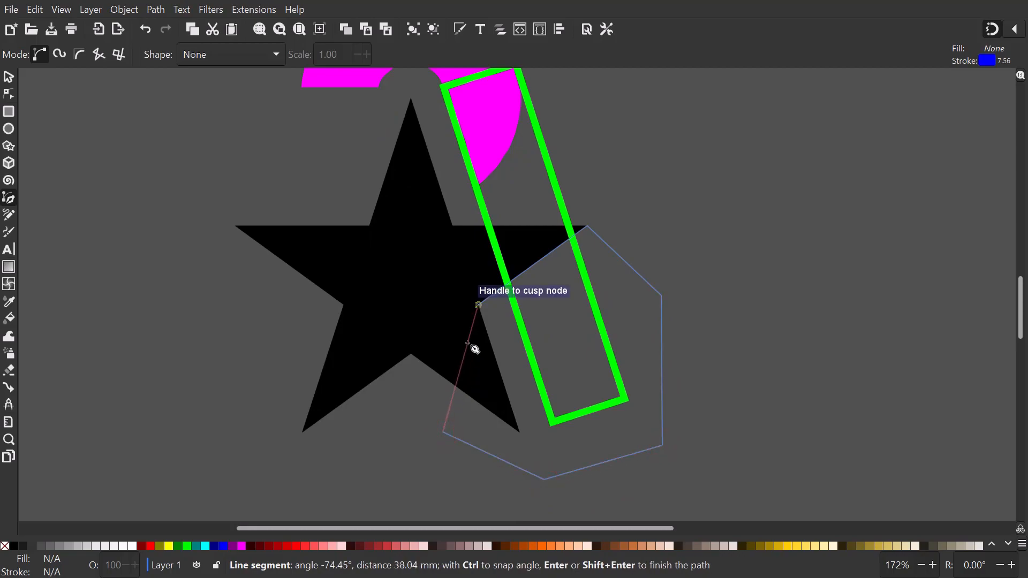
{"action": "left_click", "coordinate": [479, 305]}
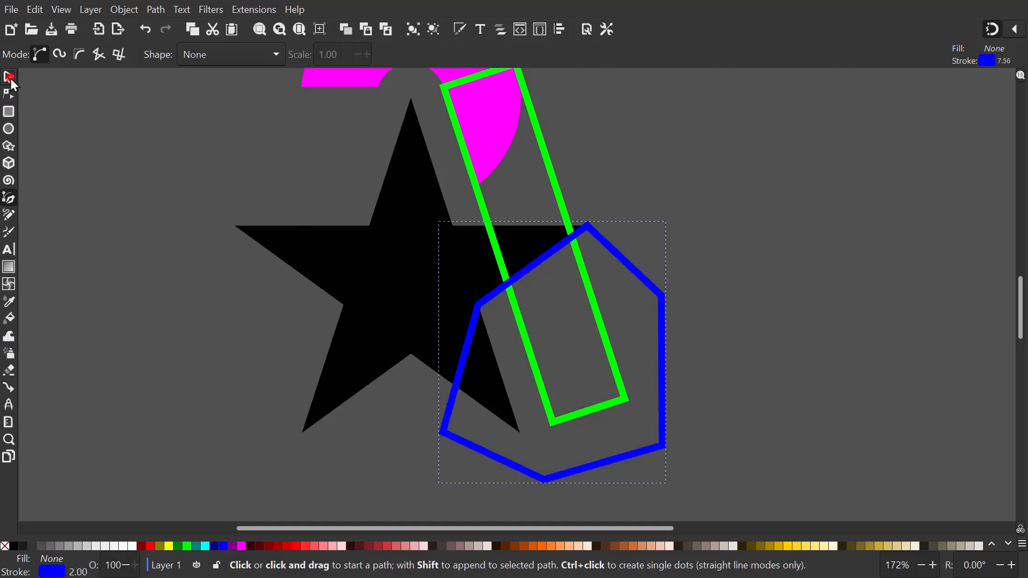
Step: Subtract the blue six-node shape from the green bar with Difference
{"action": "left_click", "coordinate": [11, 78]}
{"action": "key", "text": "shift"}
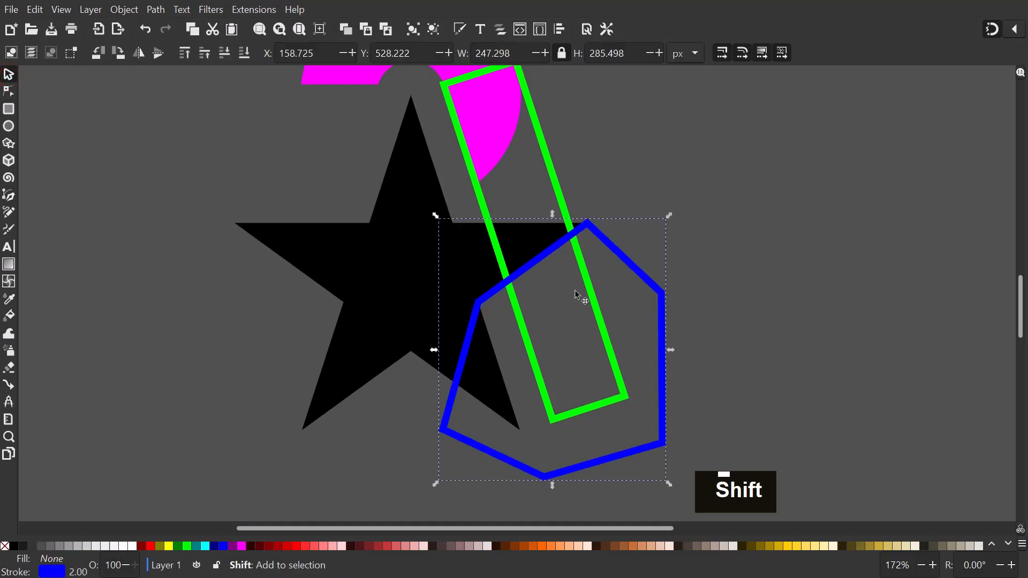
{"action": "left_click", "coordinate": [592, 302], "text": "shift"}
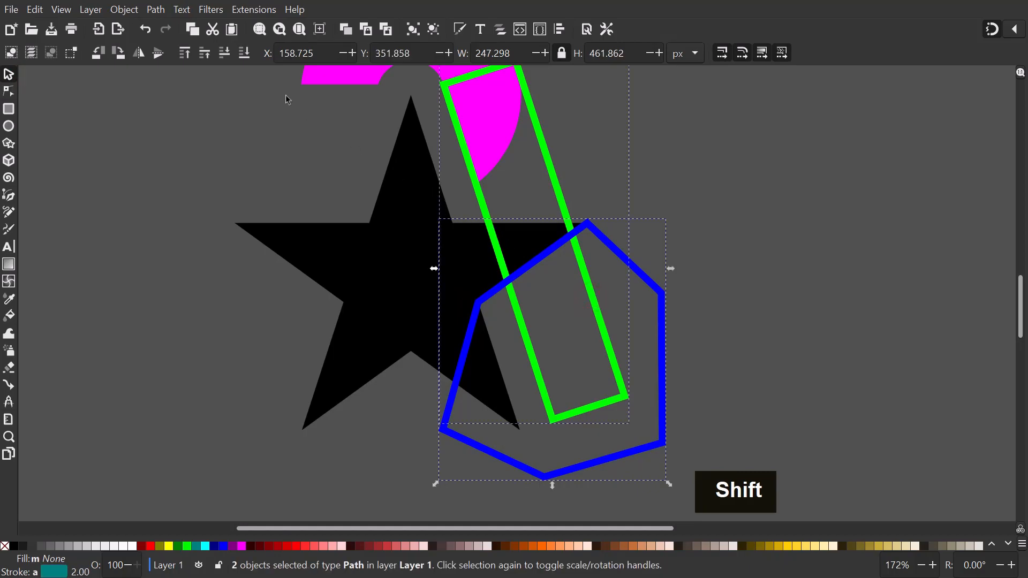
{"action": "left_click", "coordinate": [156, 10]}
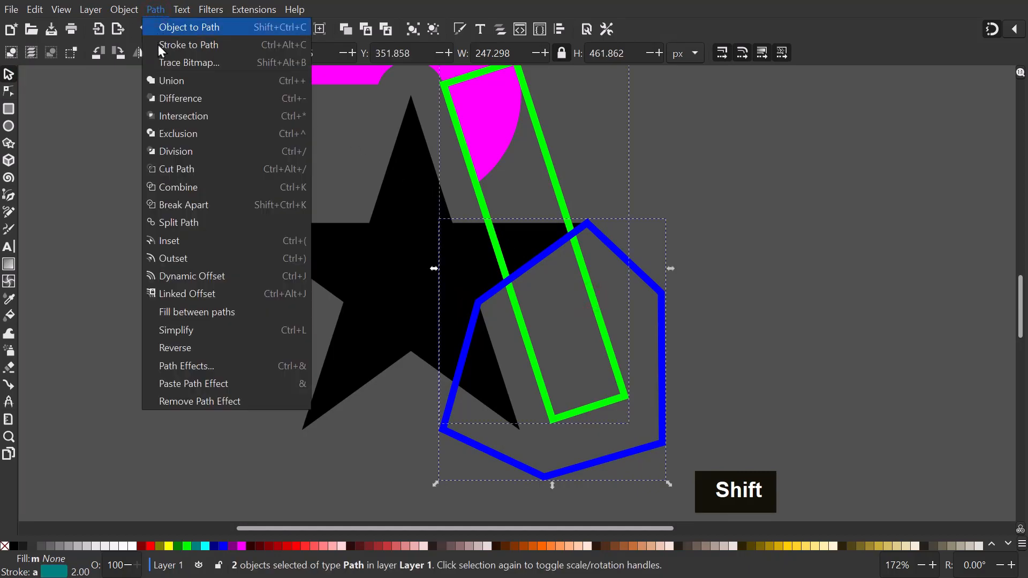
{"action": "left_click", "coordinate": [161, 98]}
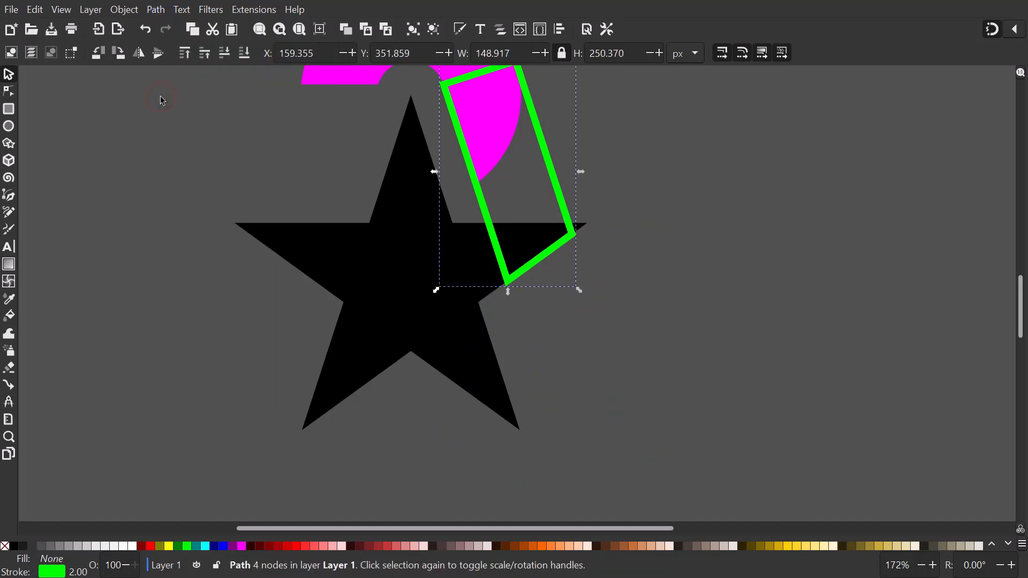
Step: Merge the trimmed green bar with the magenta ring segment into one shape using Union
{"action": "scroll", "coordinate": [163, 100], "scroll_direction": "up", "scroll_amount": 2}
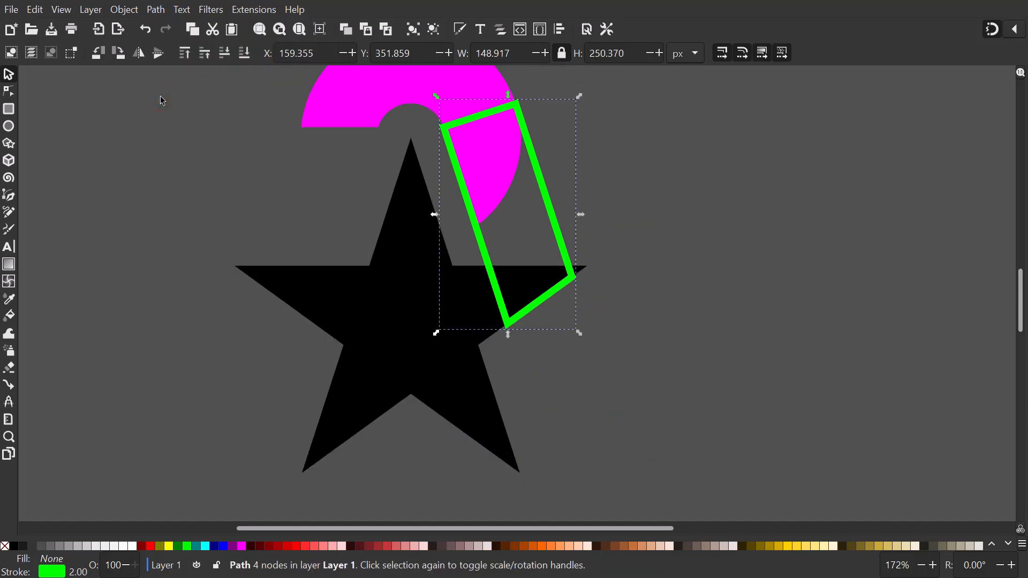
{"action": "scroll", "coordinate": [162, 101], "scroll_direction": "up", "scroll_amount": 2}
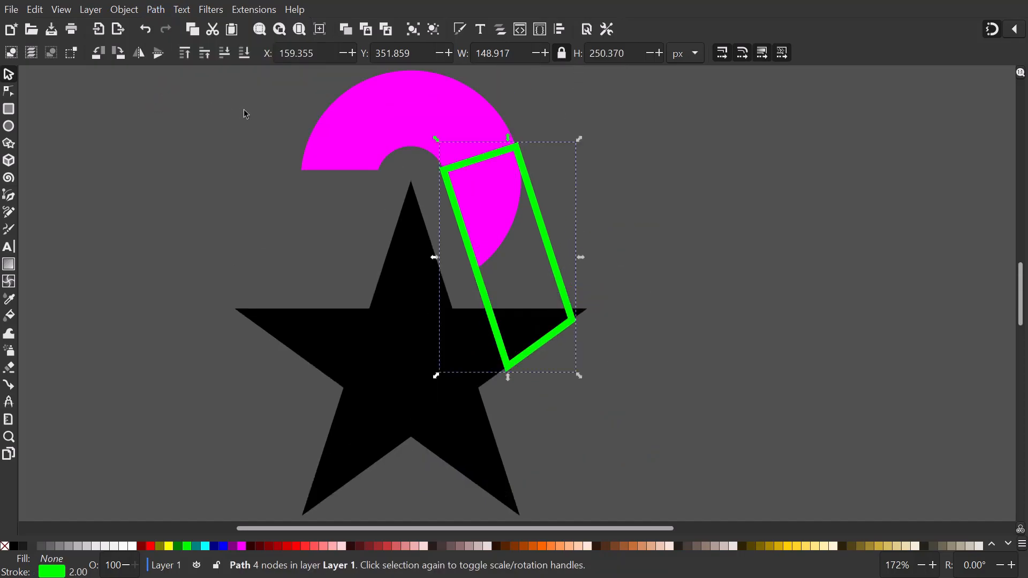
{"action": "key", "text": "shift"}
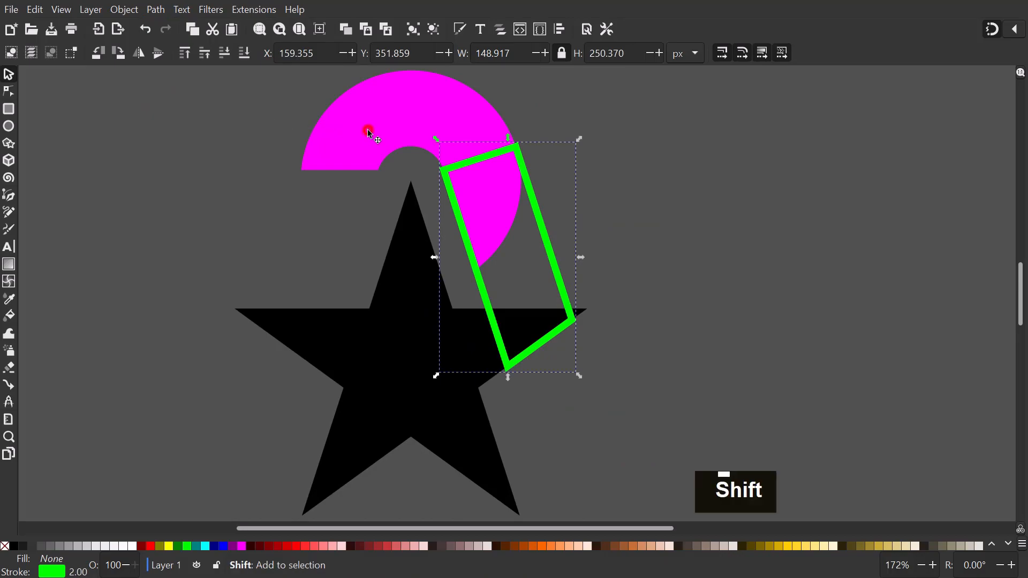
{"action": "left_click", "coordinate": [370, 132], "text": "shift"}
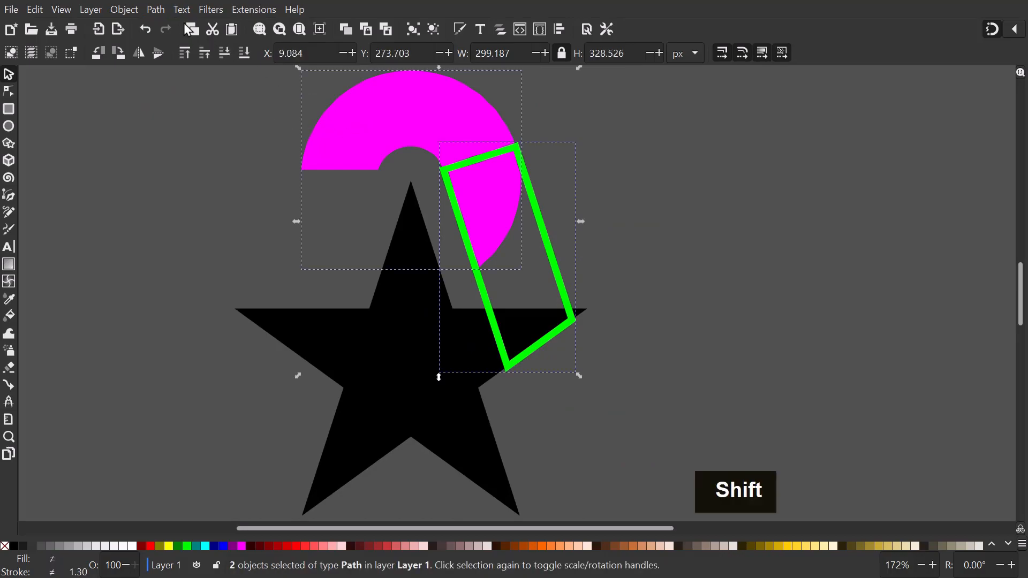
{"action": "left_click", "coordinate": [158, 9]}
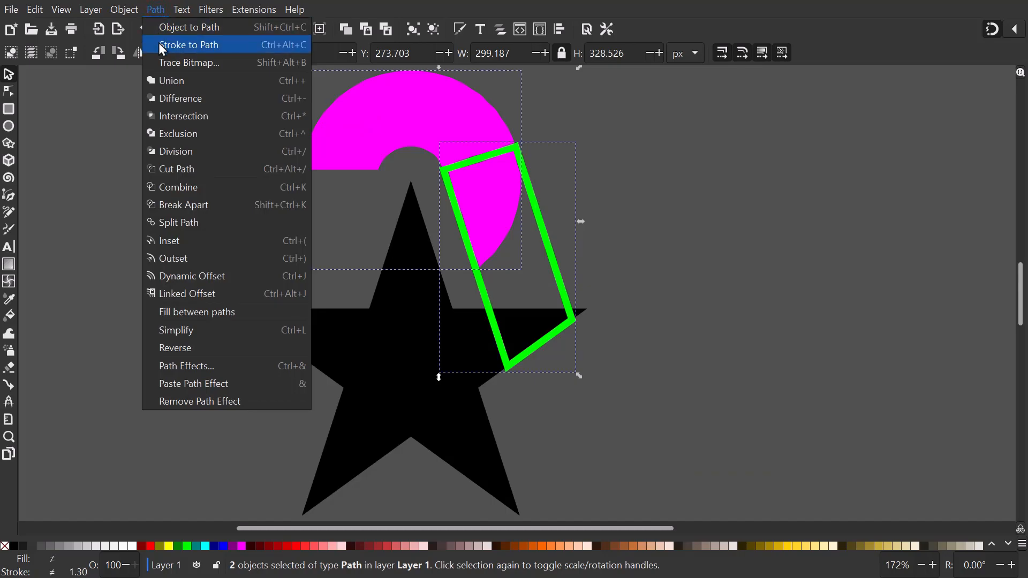
{"action": "left_click", "coordinate": [162, 83]}
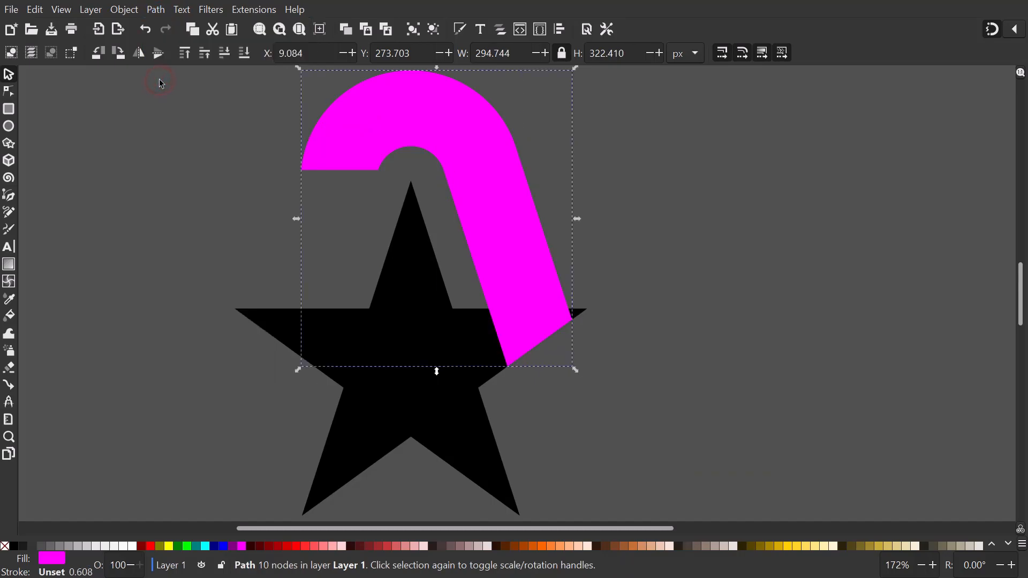
Step: Apply the Rotate copies path effect to the magenta hook shape and set the number of copies to 5
{"action": "left_click", "coordinate": [157, 9]}
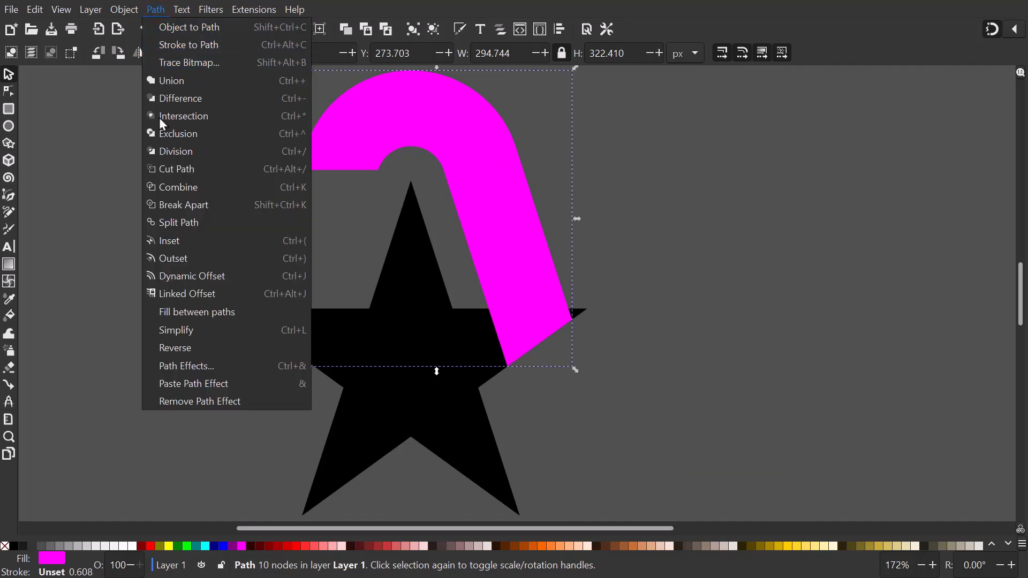
{"action": "left_click", "coordinate": [161, 367]}
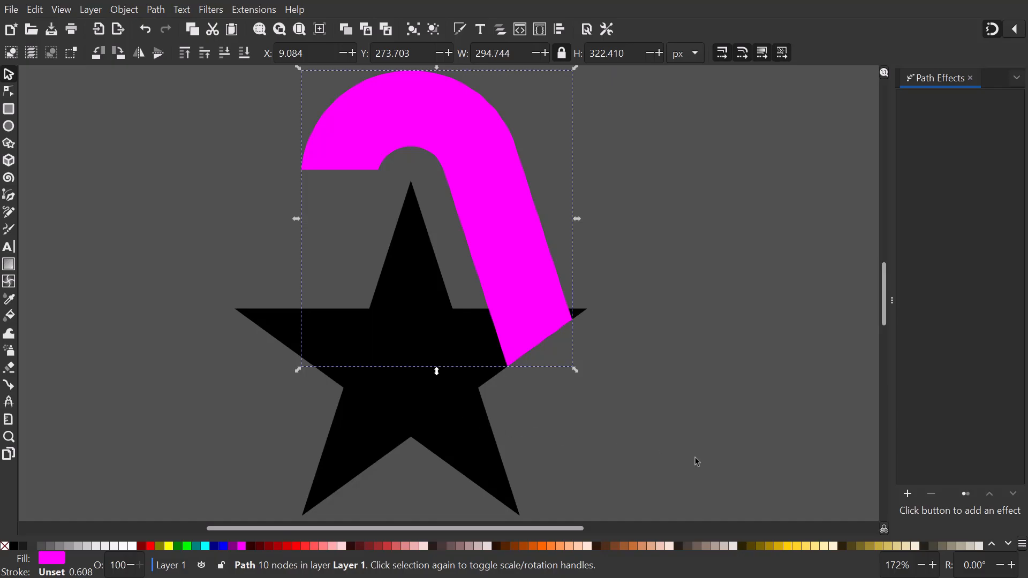
{"action": "left_click", "coordinate": [908, 493]}
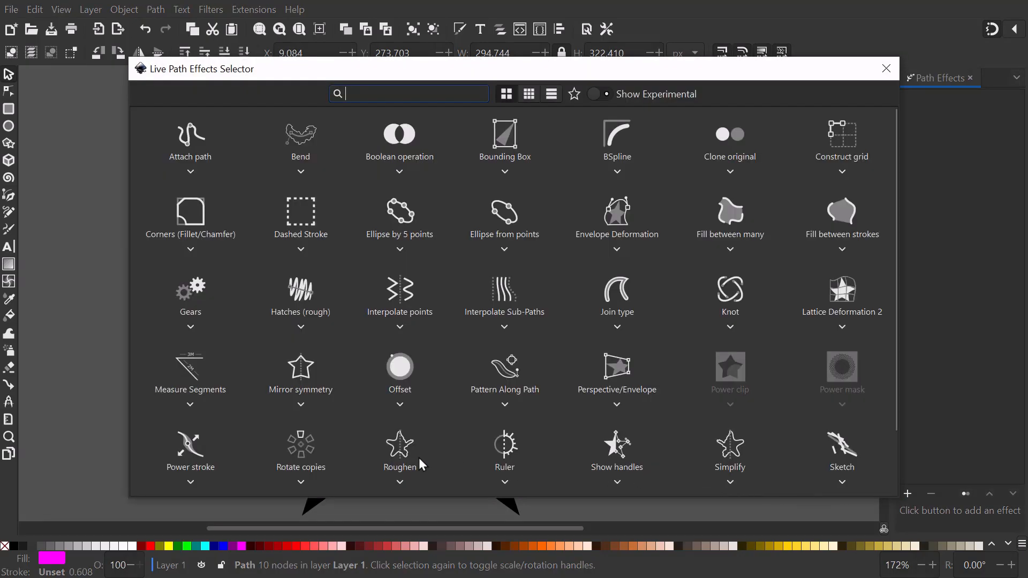
{"action": "left_click", "coordinate": [301, 450]}
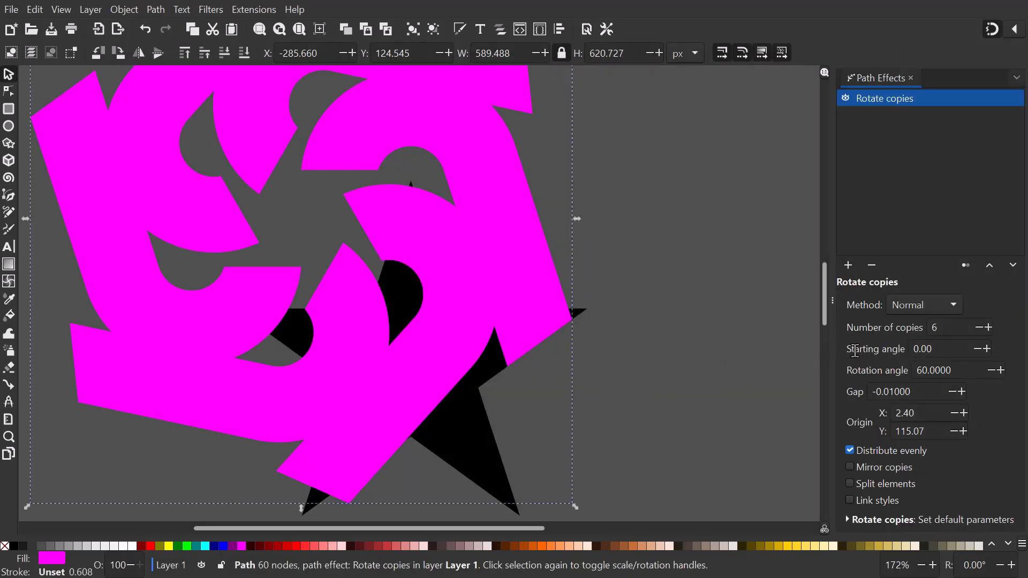
{"action": "left_click", "coordinate": [980, 328]}
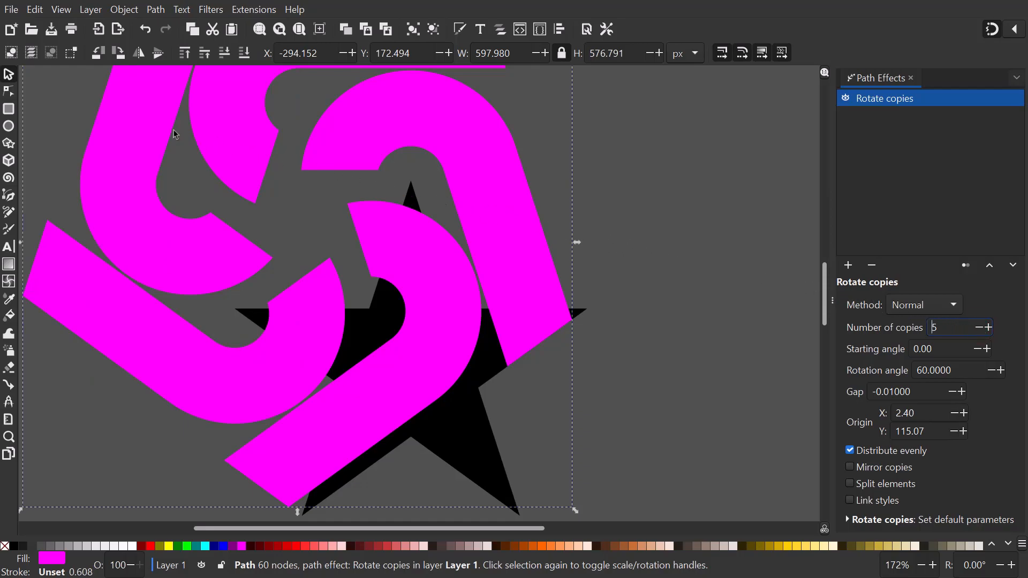
Step: Move the Rotate copies origin to the centre of the black star
{"action": "left_click", "coordinate": [8, 91]}
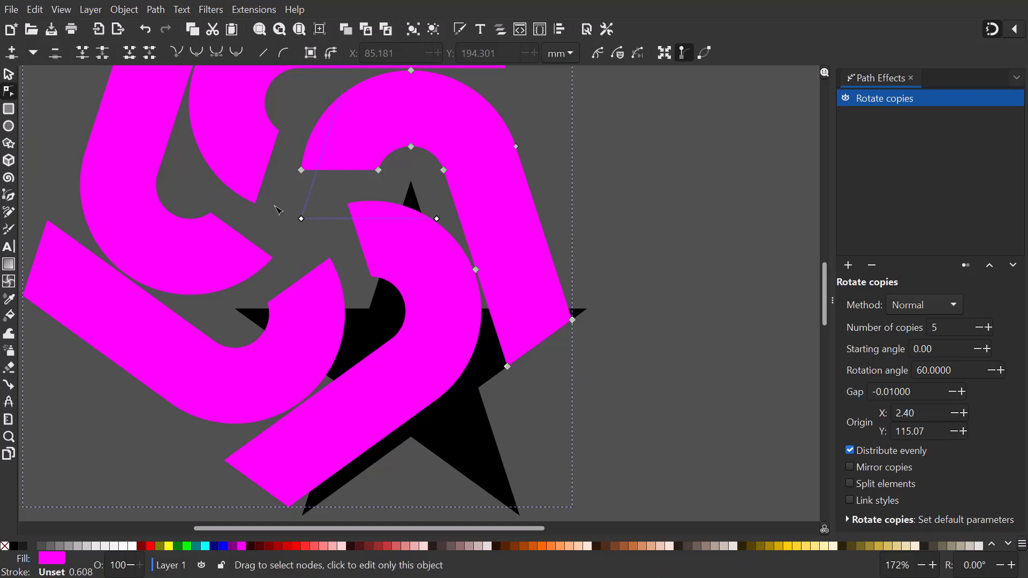
{"action": "left_click_drag", "start_coordinate": [302, 219], "coordinate": [411, 367]}
{"action": "key", "text": "4"}
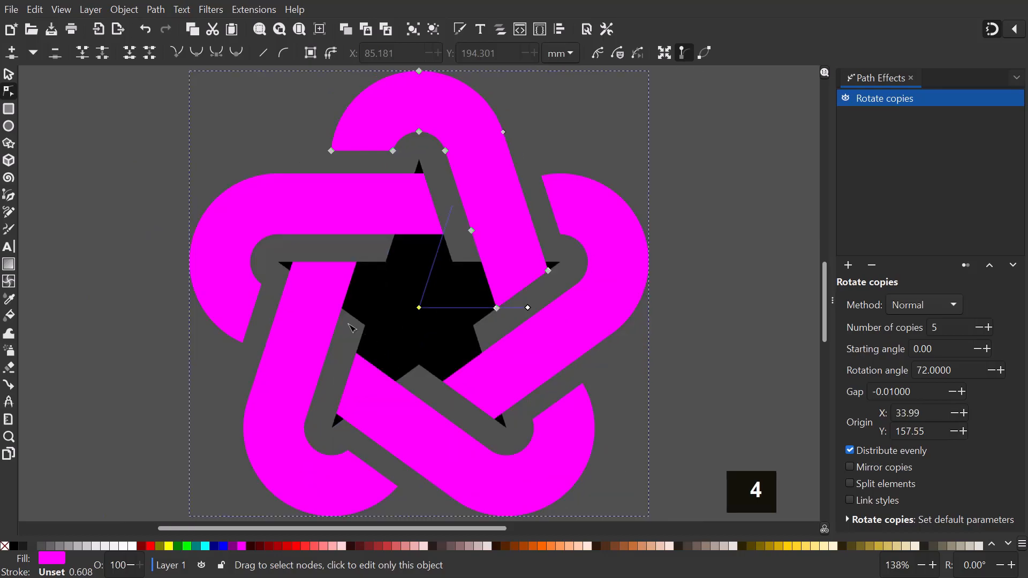
Step: Convert the rotated magenta copies with Object to Path and merge them with Union
{"action": "left_click", "coordinate": [9, 75]}
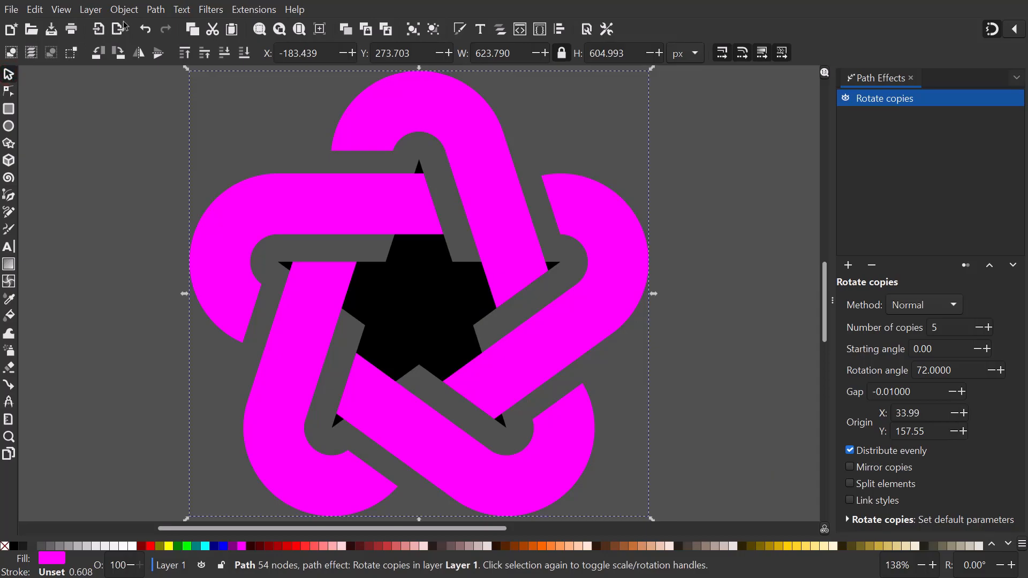
{"action": "left_click", "coordinate": [157, 13]}
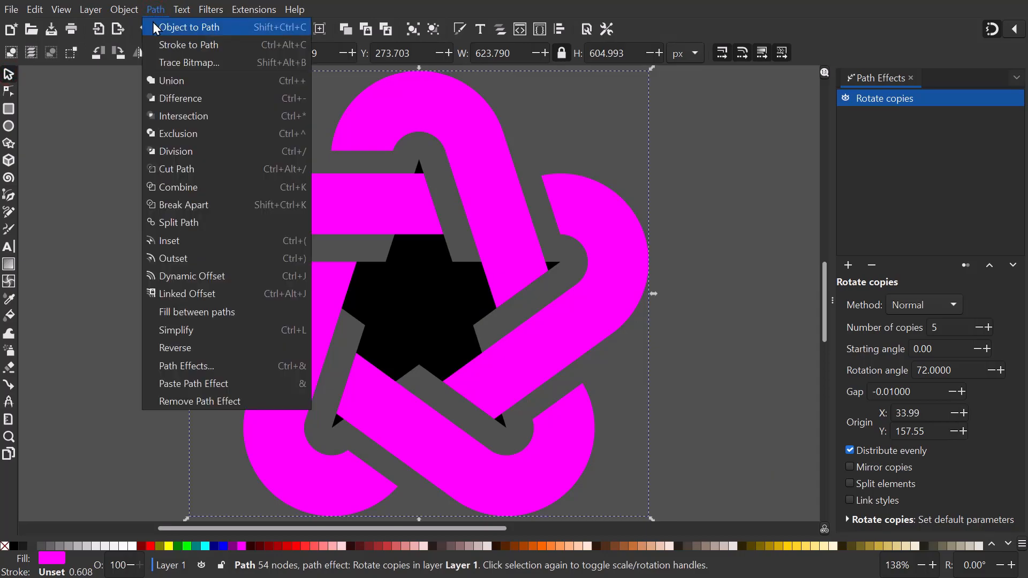
{"action": "left_click", "coordinate": [155, 24]}
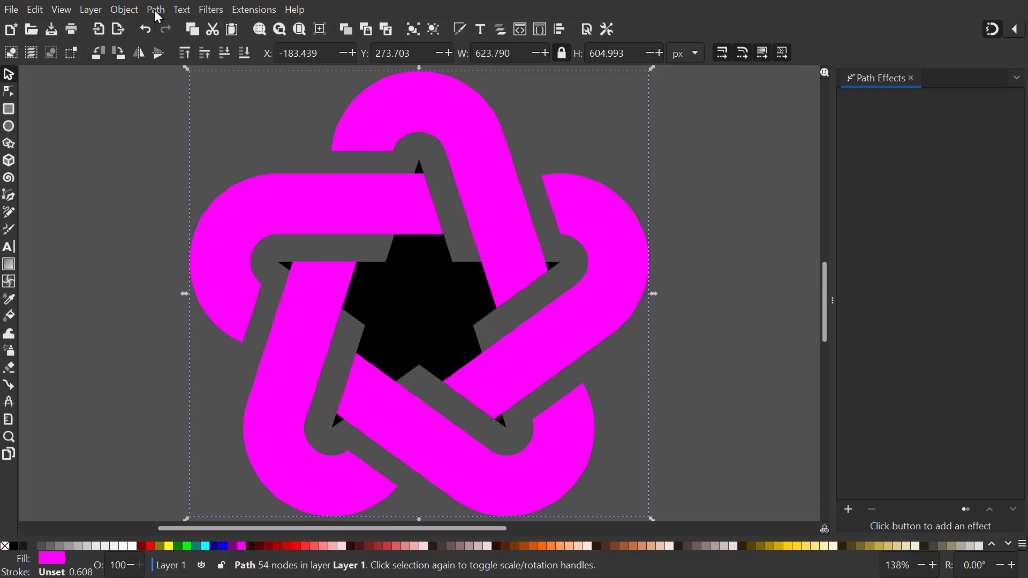
{"action": "left_click", "coordinate": [156, 10]}
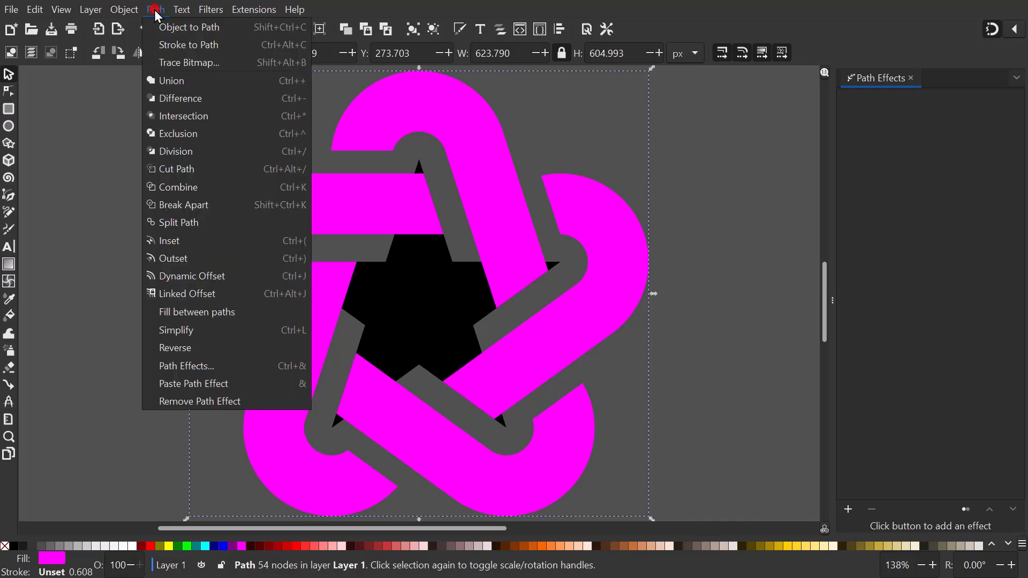
{"action": "left_click", "coordinate": [155, 80]}
{"action": "left_click", "coordinate": [141, 130]}
Step: Delete the black guide star behind the magenta shape
{"action": "left_click", "coordinate": [395, 282]}
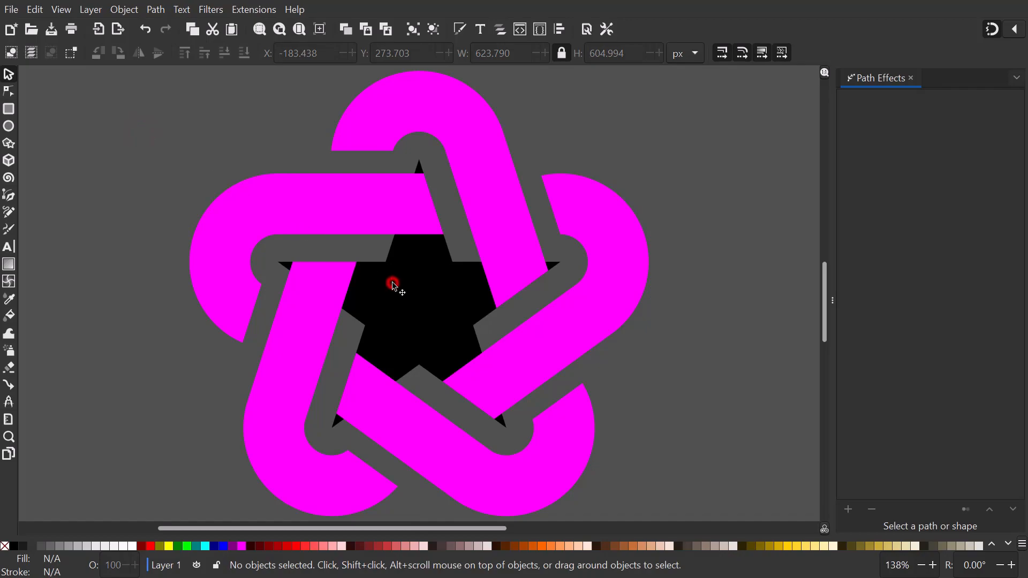
{"action": "right_click", "coordinate": [428, 322]}
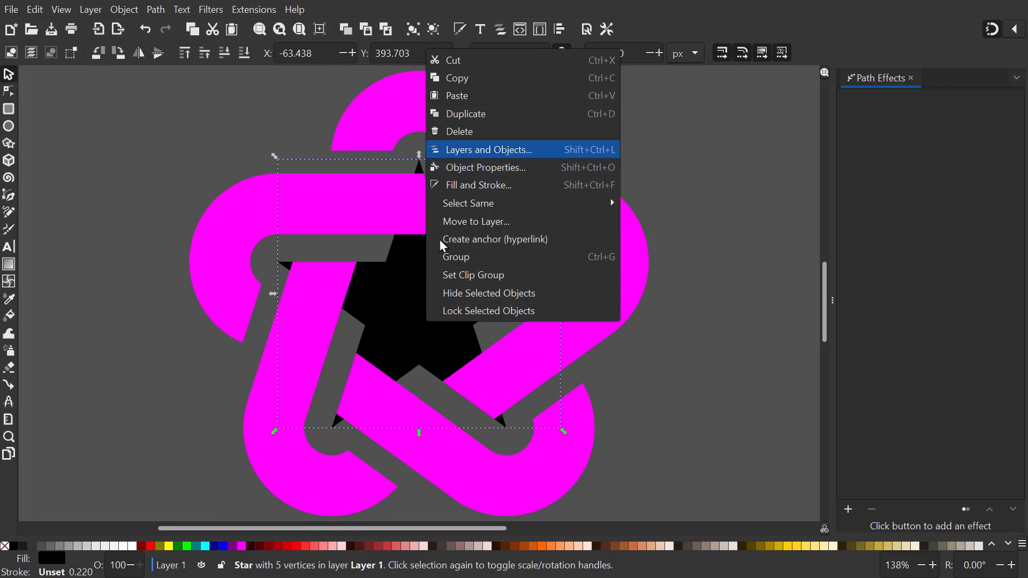
{"action": "left_click", "coordinate": [459, 140]}
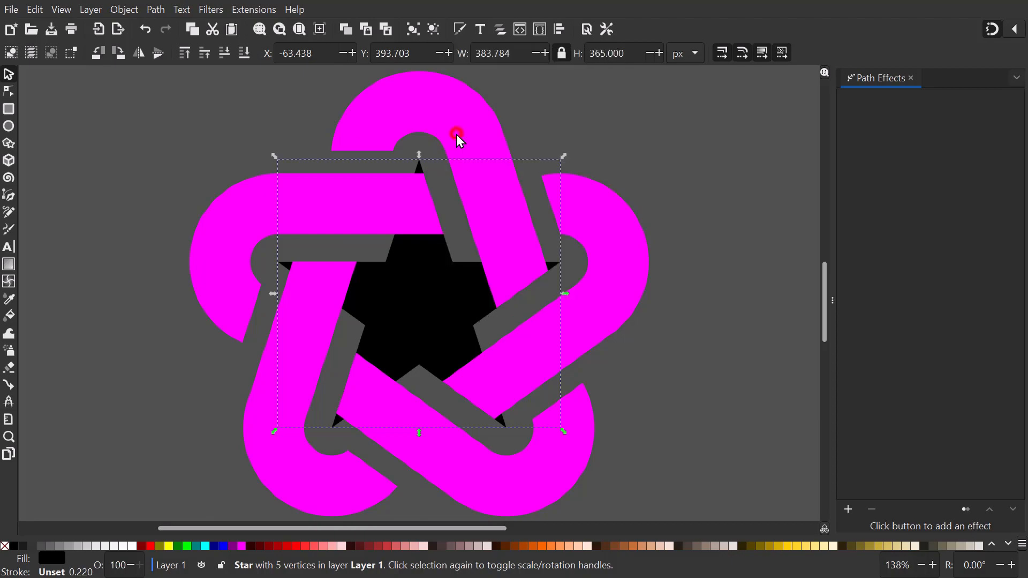
Step: Set the fill of the magenta interlaced star shape to black and deselect it
{"action": "left_click", "coordinate": [367, 205]}
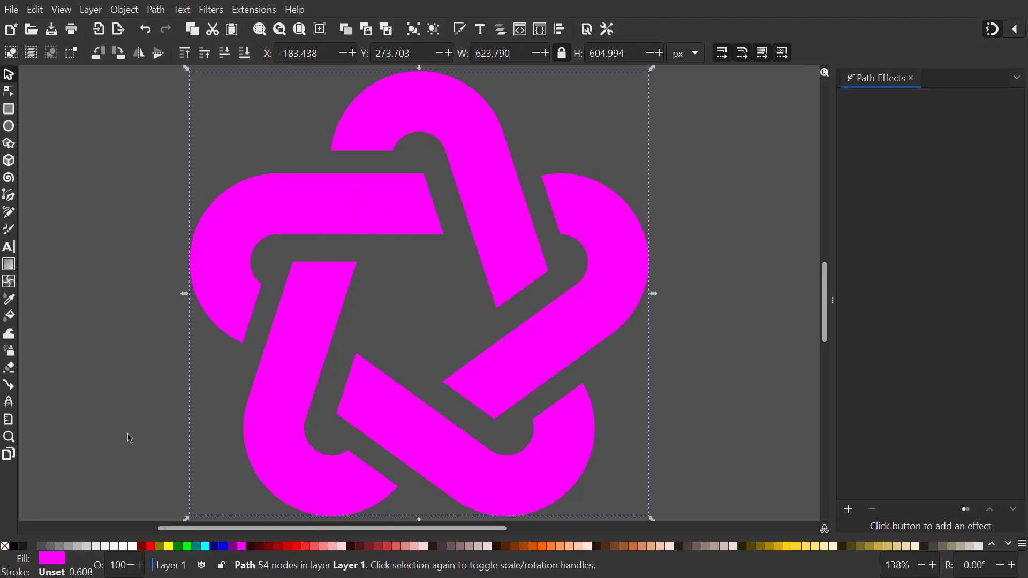
{"action": "right_click", "coordinate": [12, 546]}
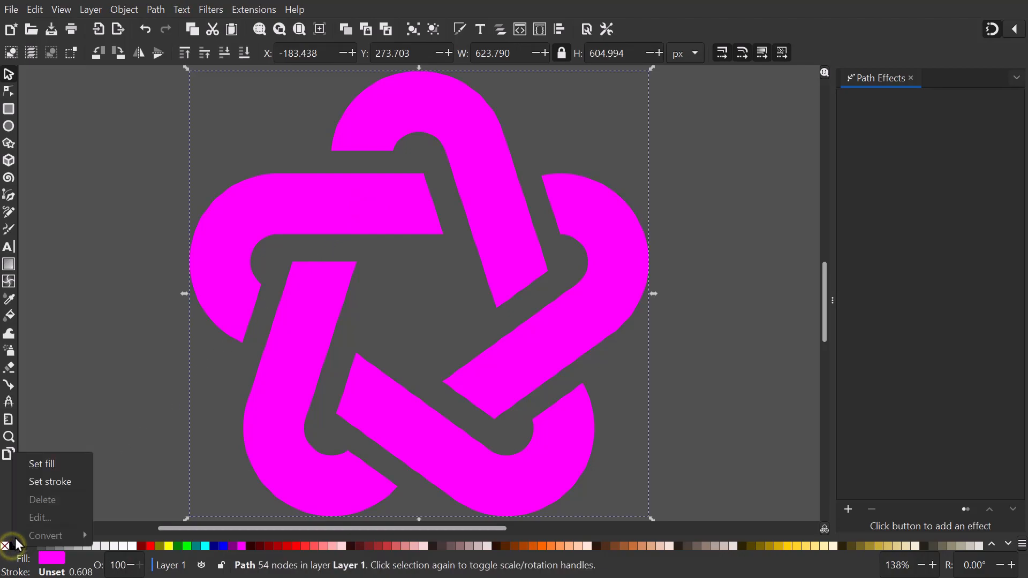
{"action": "left_click", "coordinate": [40, 465]}
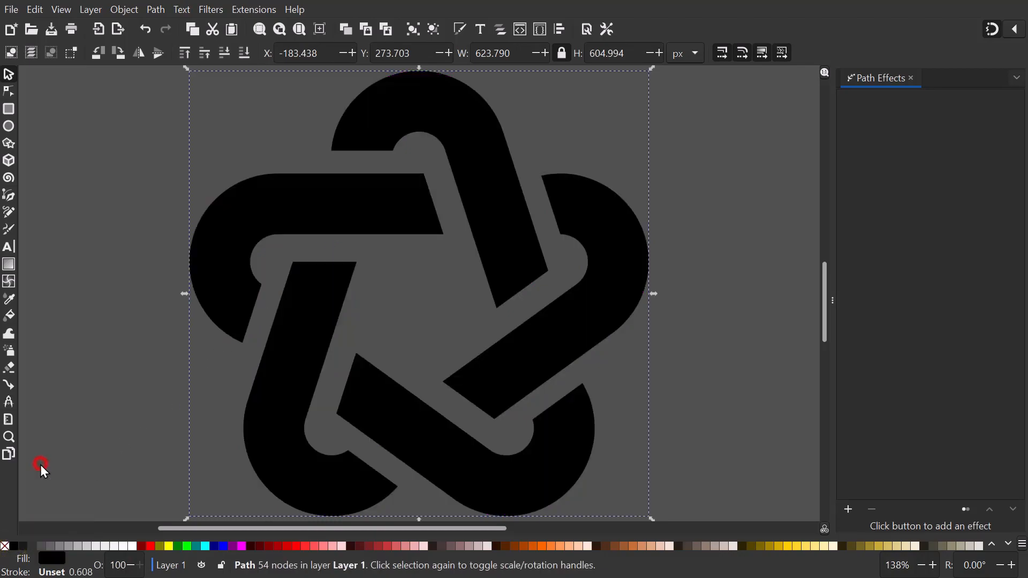
{"action": "left_click", "coordinate": [138, 166]}
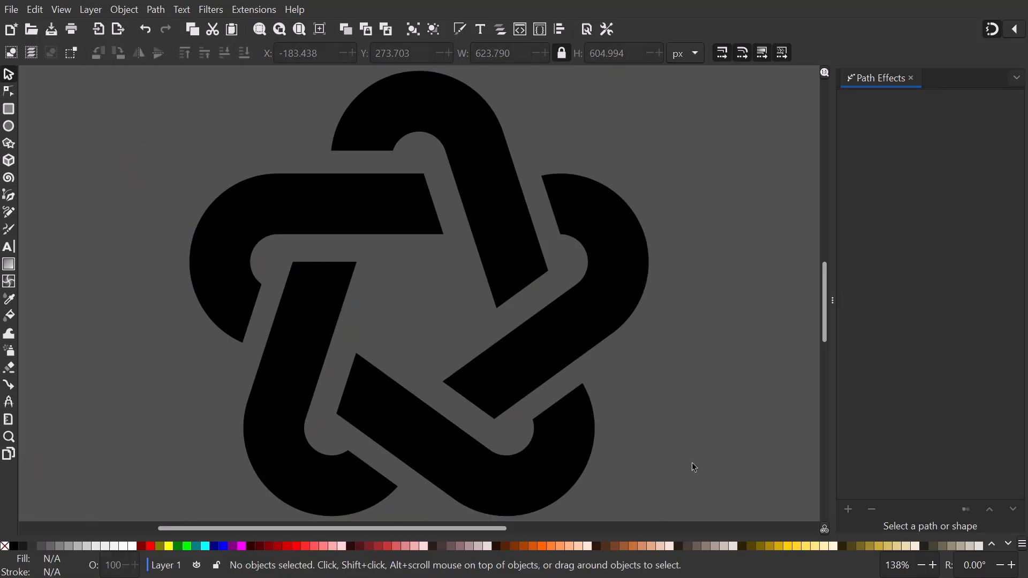